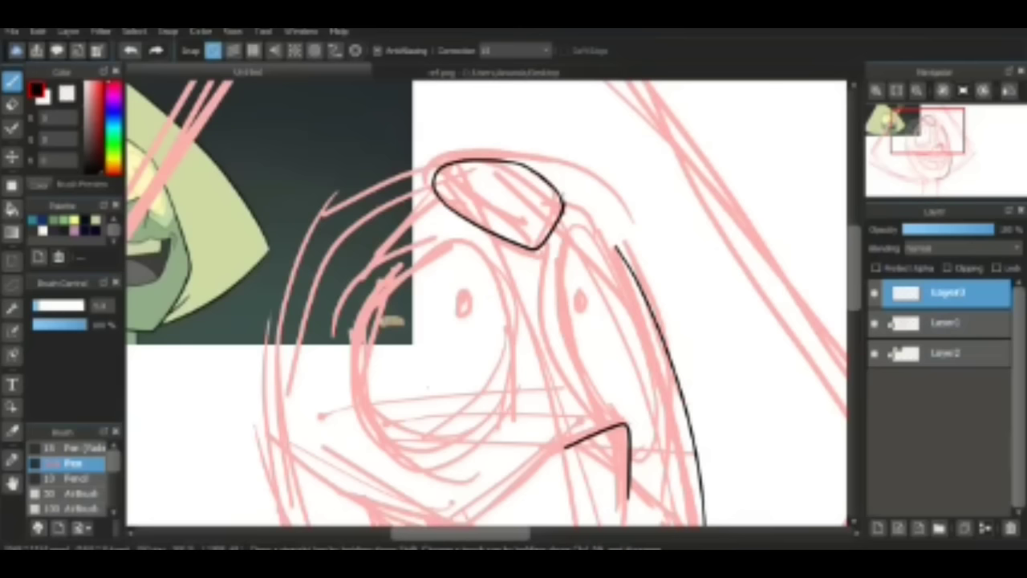
Step: Ink the left side of the face, the jaw corner and the neck line in black over the pink sketch
{"action": "scroll", "coordinate": [340, 353], "scroll_direction": "down", "scroll_amount": 5}
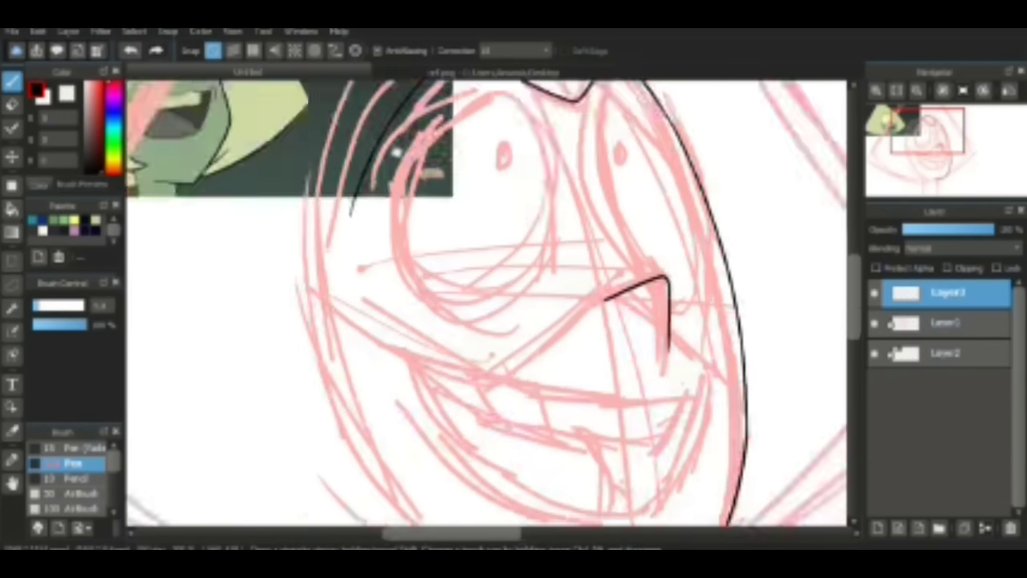
{"action": "mouse_move", "coordinate": [364, 102]}
{"action": "left_mouse_down"}
{"action": "mouse_move", "coordinate": [517, 463]}
{"action": "mouse_move", "coordinate": [400, 416]}
{"action": "left_mouse_up"}
{"action": "scroll", "coordinate": [450, 361], "scroll_direction": "down", "scroll_amount": 4}
{"action": "left_click_drag", "start_coordinate": [414, 236], "coordinate": [390, 441]}
{"action": "key", "text": "ctrl+z"}
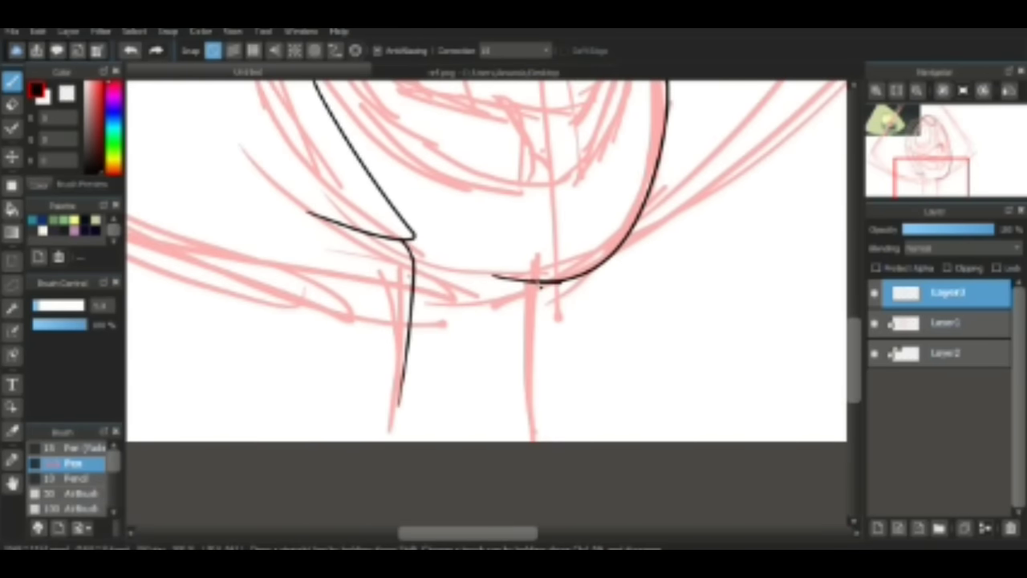
Step: Ink both large eye outlines with small pupils, redrawing the right eye wider so it reaches the side of the nose
{"action": "scroll", "coordinate": [481, 305], "scroll_direction": "up", "scroll_amount": 8}
{"action": "left_click_drag", "start_coordinate": [470, 147], "coordinate": [503, 261]}
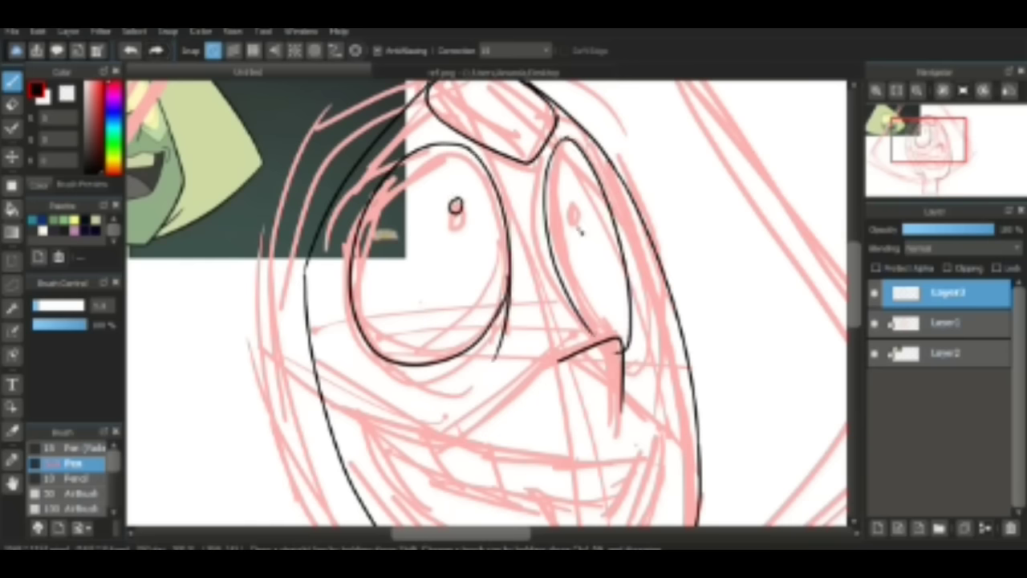
{"action": "key", "text": "ctrl+z"}
{"action": "left_click_drag", "start_coordinate": [568, 136], "coordinate": [658, 324]}
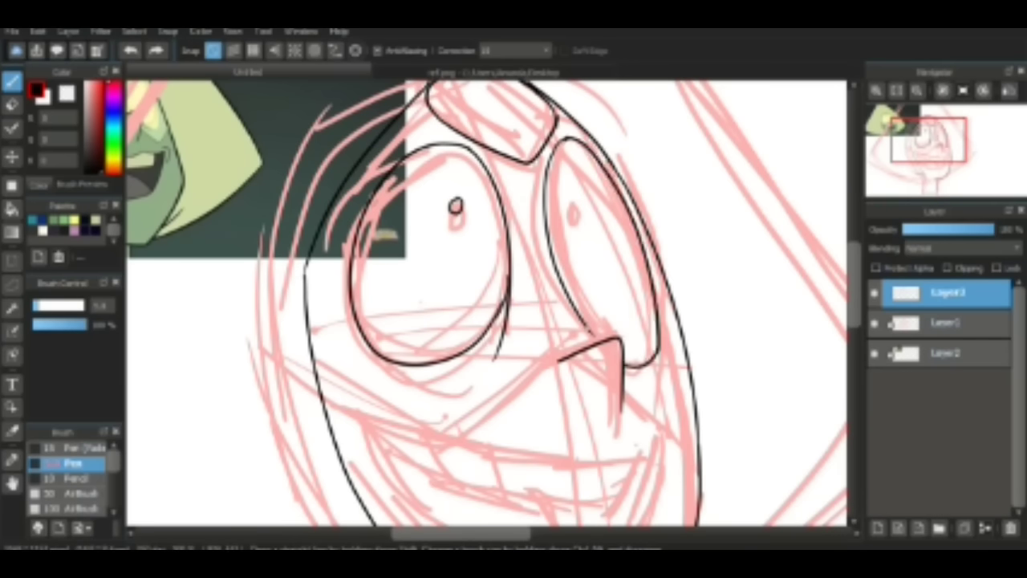
{"action": "mouse_move", "coordinate": [481, 305]}
{"action": "left_mouse_down"}
{"action": "mouse_move", "coordinate": [633, 403]}
{"action": "mouse_move", "coordinate": [617, 382]}
{"action": "left_mouse_up"}
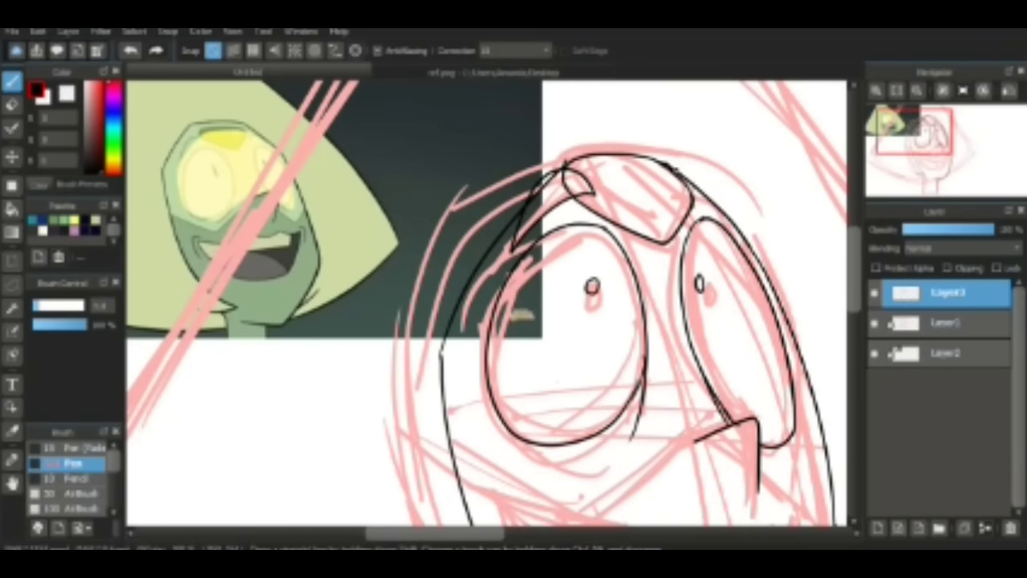
Step: Ink the open grin with its corner creases, teeth and tongue, plus a short chin crease
{"action": "left_click_drag", "start_coordinate": [591, 325], "coordinate": [475, 76]}
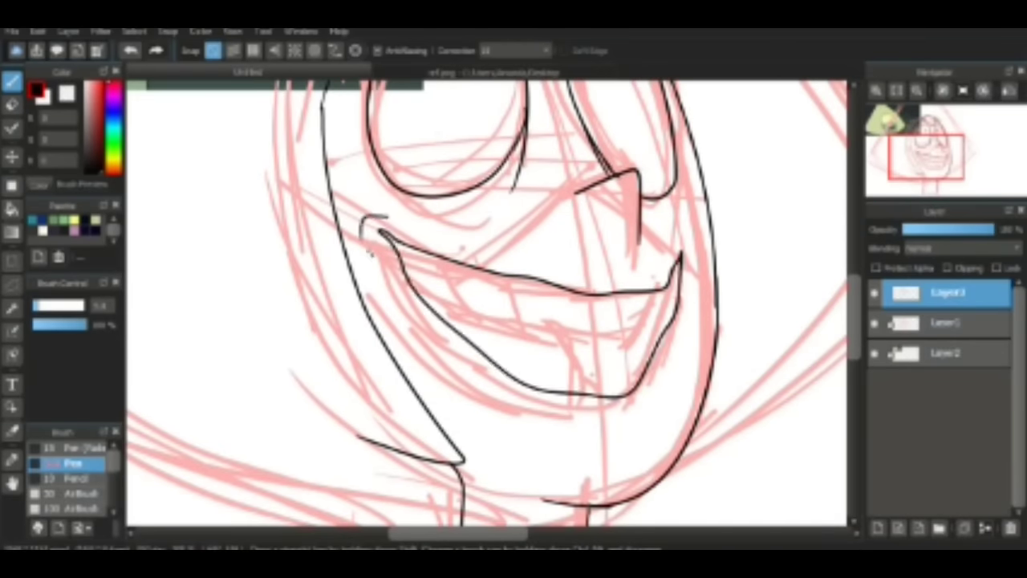
{"action": "left_click_drag", "start_coordinate": [481, 305], "coordinate": [453, 297]}
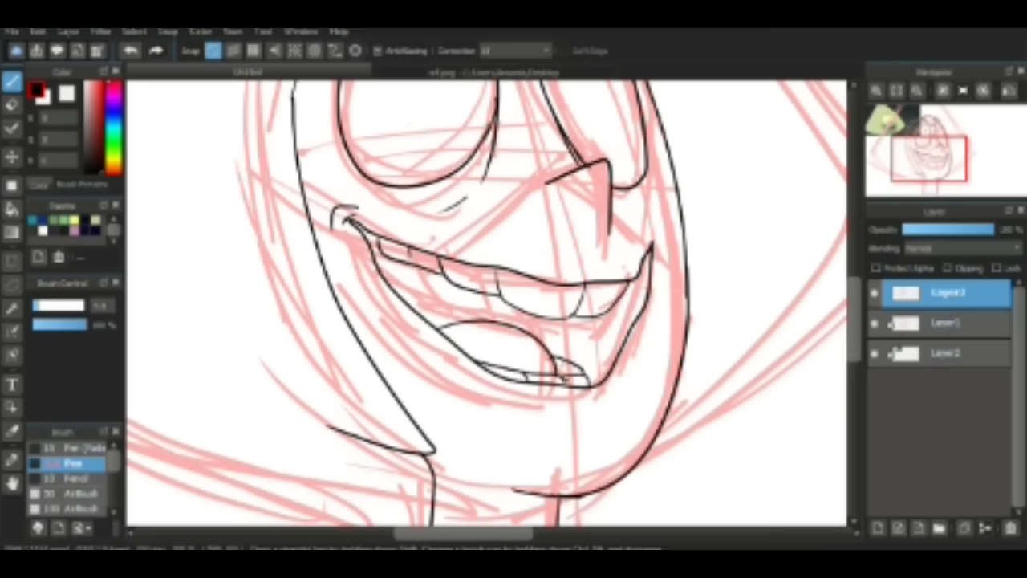
{"action": "left_click_drag", "start_coordinate": [592, 406], "coordinate": [562, 437]}
{"action": "left_click_drag", "start_coordinate": [481, 305], "coordinate": [449, 357]}
Step: Ink the hair's left outline down to the neck and erase the stroke end that overshoots the neck line
{"action": "scroll", "coordinate": [622, 280], "scroll_direction": "down", "scroll_amount": 4}
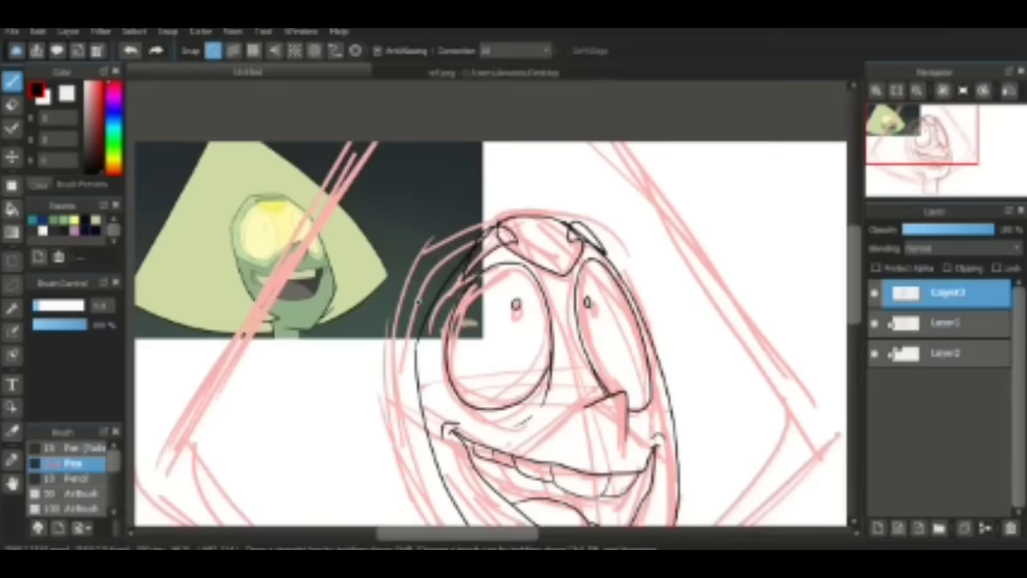
{"action": "left_click", "coordinate": [449, 73]}
{"action": "left_click", "coordinate": [249, 73]}
{"action": "scroll", "coordinate": [447, 254], "scroll_direction": "down", "scroll_amount": 3}
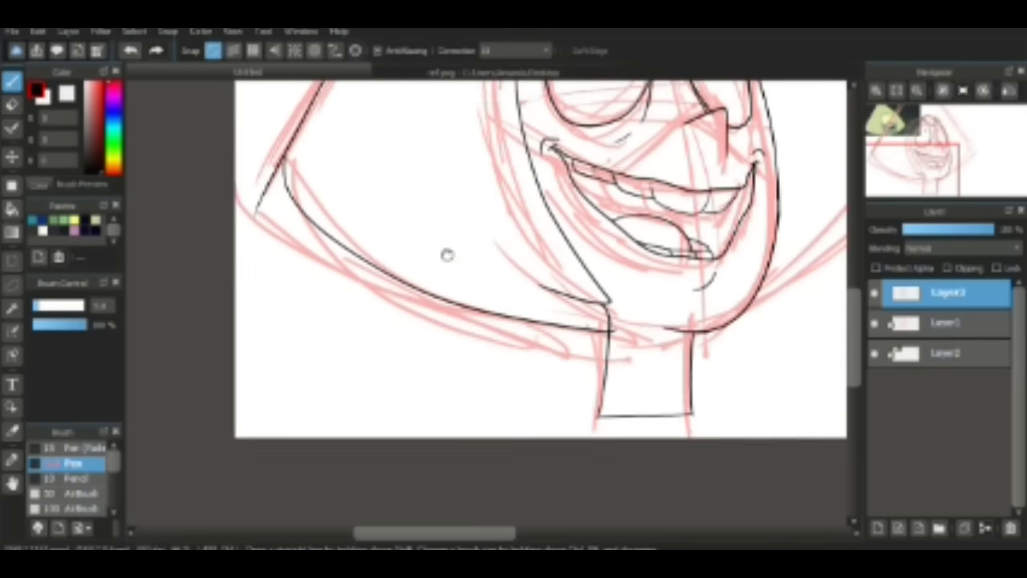
{"action": "key", "text": "e"}
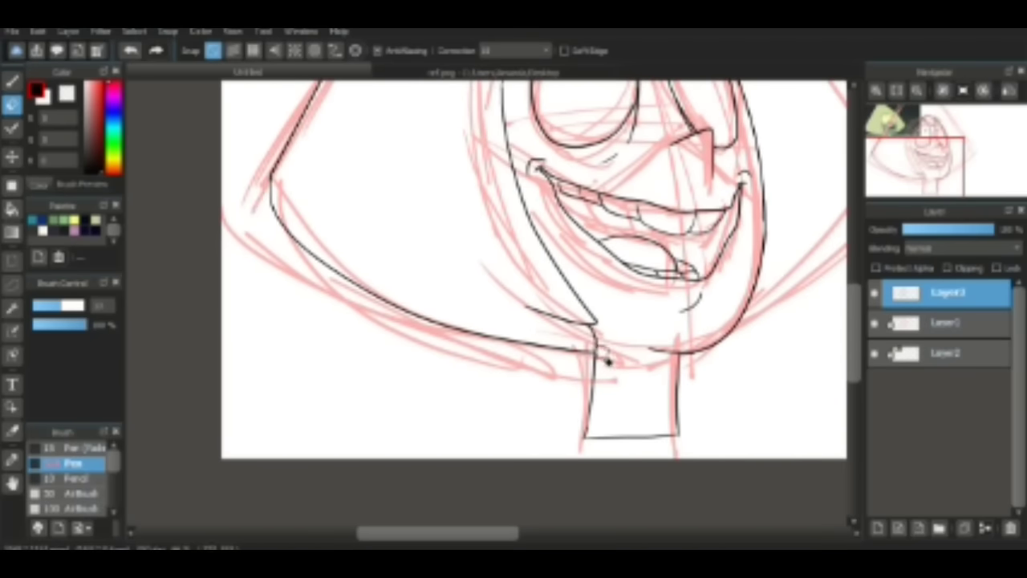
{"action": "scroll", "coordinate": [602, 353], "scroll_direction": "up", "scroll_amount": 5}
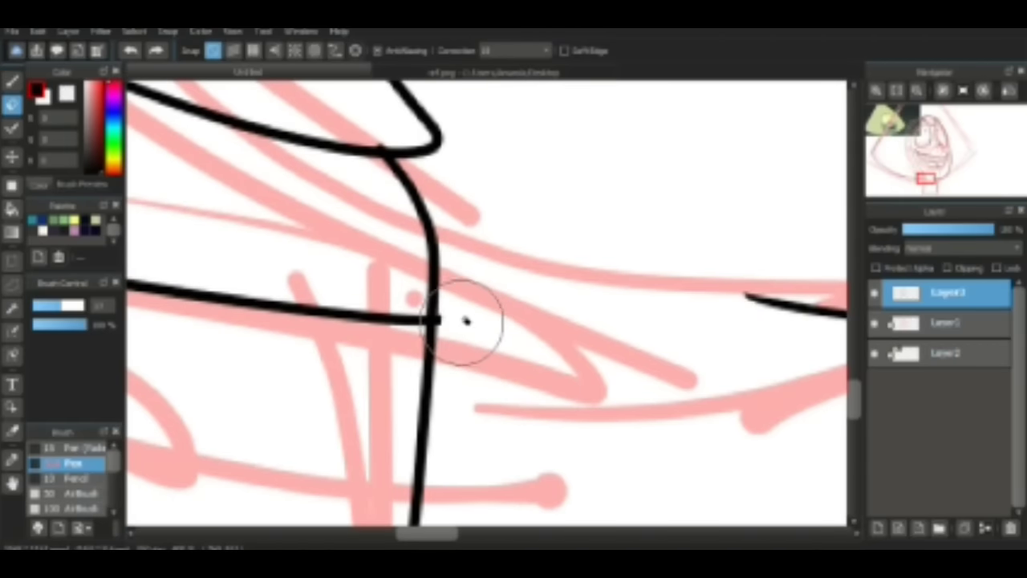
Step: Ink the right side of the triangular hair outline, around its outer corner and down toward the jaw
{"action": "key", "text": "b"}
{"action": "scroll", "coordinate": [466, 321], "scroll_direction": "down", "scroll_amount": 4}
{"action": "scroll", "coordinate": [466, 321], "scroll_direction": "up", "scroll_amount": 2}
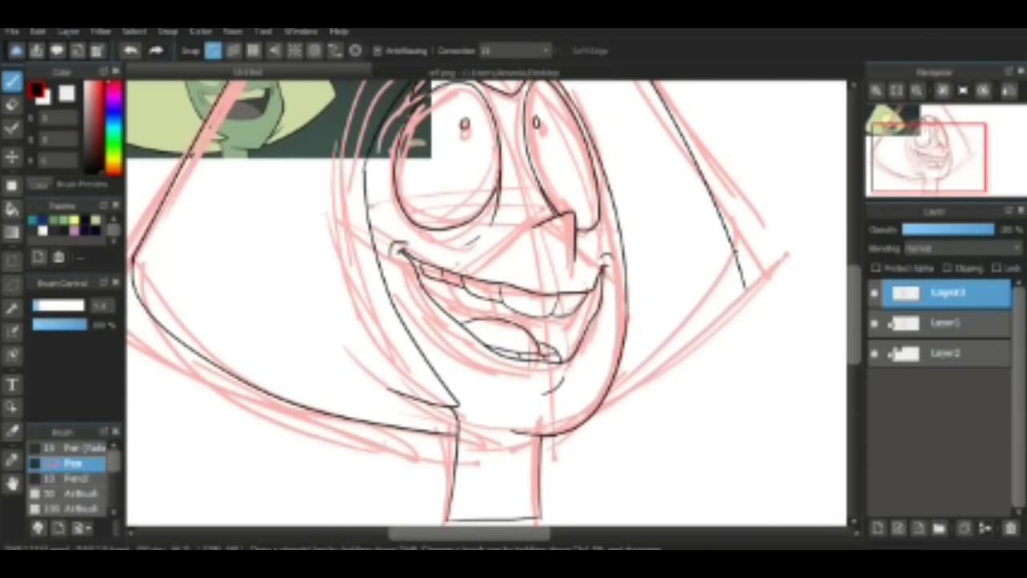
{"action": "mouse_move", "coordinate": [745, 259]}
{"action": "left_mouse_down"}
{"action": "mouse_move", "coordinate": [706, 240]}
{"action": "mouse_move", "coordinate": [737, 240]}
{"action": "left_mouse_up"}
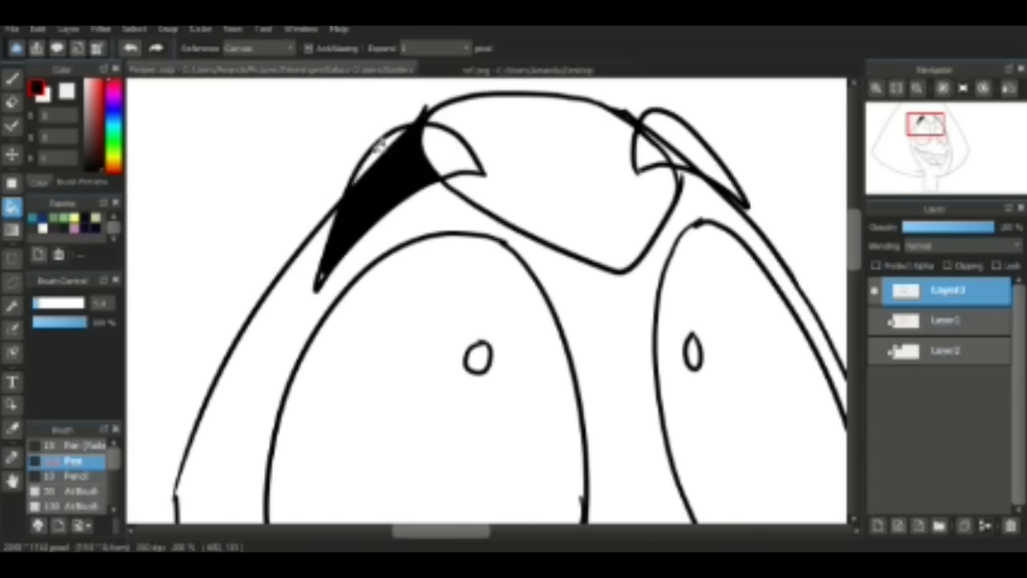
Step: Fill both eyebrows solid black and clean up their edges
{"action": "left_click", "coordinate": [679, 131]}
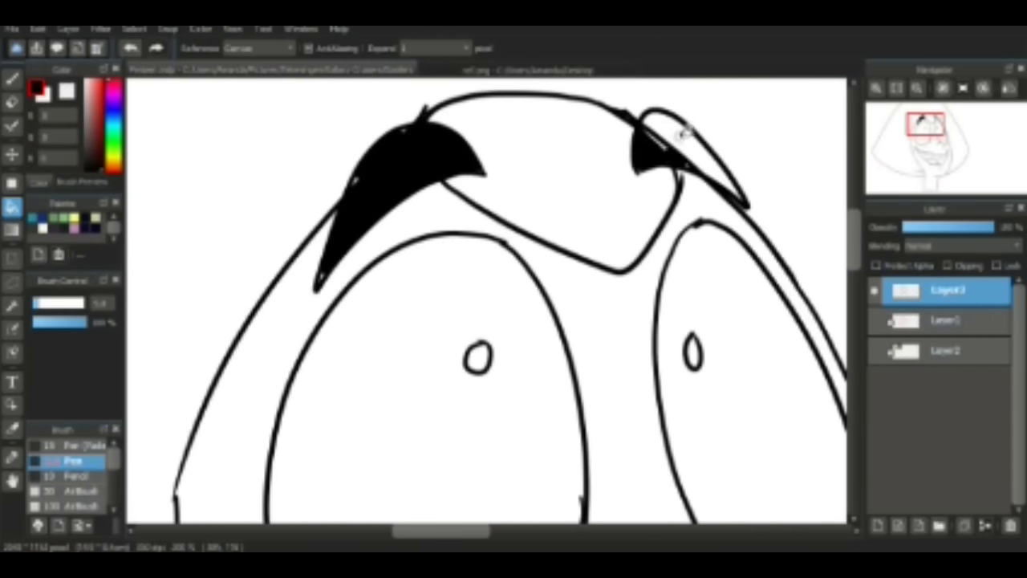
{"action": "key", "text": "b"}
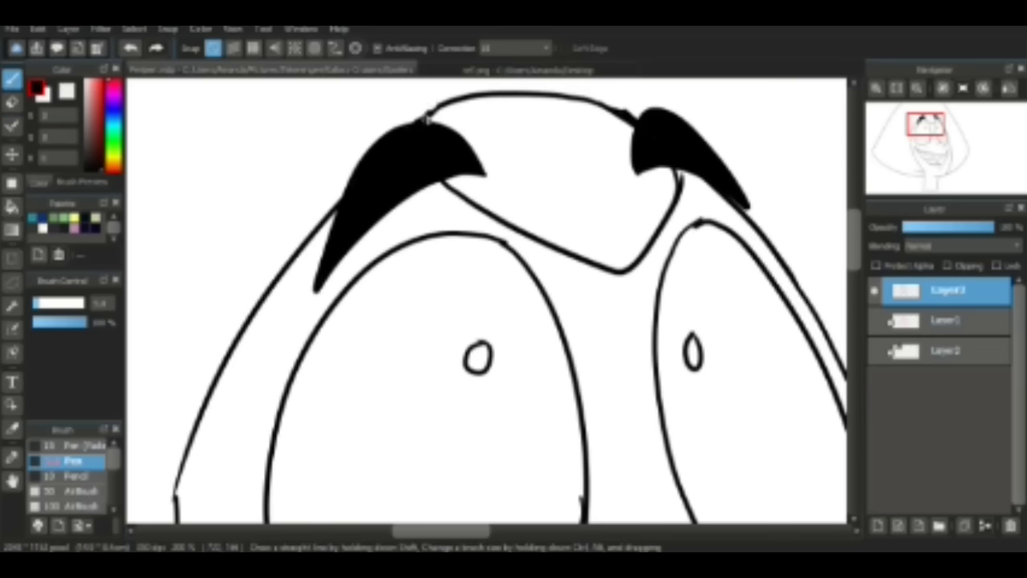
{"action": "scroll", "coordinate": [456, 110], "scroll_direction": "down", "scroll_amount": 2}
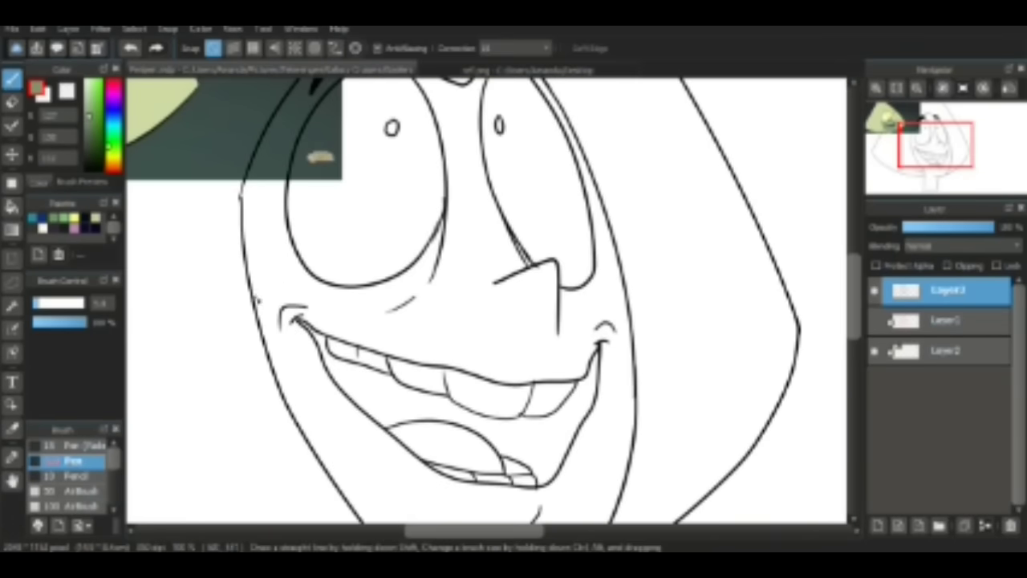
Step: On a new layer, draw the visor's lower edge in grey-green across both cheeks and tidy the line joints beside the nose
{"action": "key", "text": "ctrl+shift+n"}
{"action": "left_click_drag", "start_coordinate": [249, 282], "coordinate": [406, 335]}
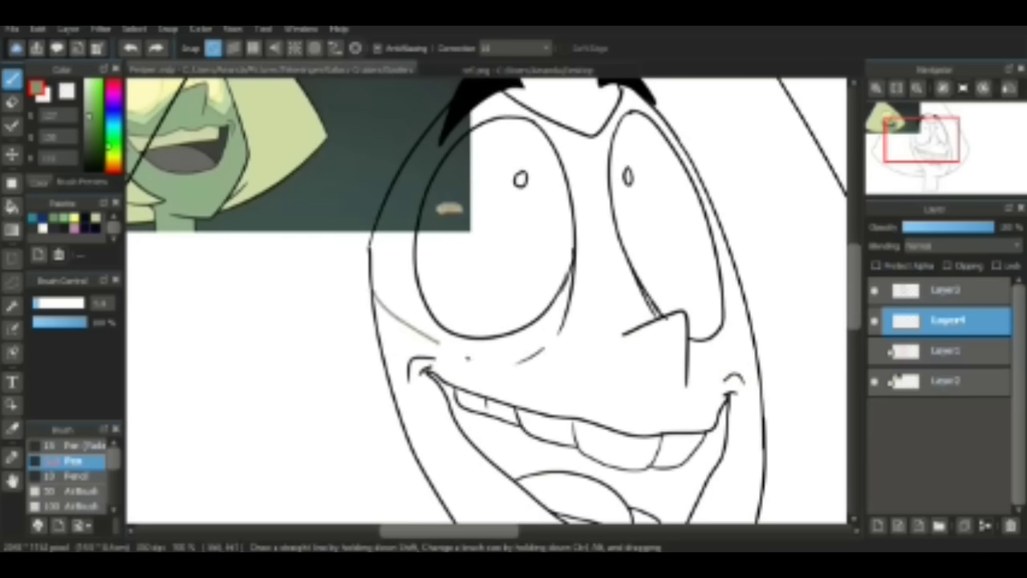
{"action": "left_click_drag", "start_coordinate": [438, 353], "coordinate": [635, 329]}
{"action": "mouse_move", "coordinate": [687, 365]}
{"action": "left_mouse_down"}
{"action": "mouse_move", "coordinate": [729, 370]}
{"action": "mouse_move", "coordinate": [708, 274]}
{"action": "mouse_move", "coordinate": [742, 314]}
{"action": "left_mouse_up"}
{"action": "key", "text": "ctrl+z"}
{"action": "left_click_drag", "start_coordinate": [742, 314], "coordinate": [737, 266]}
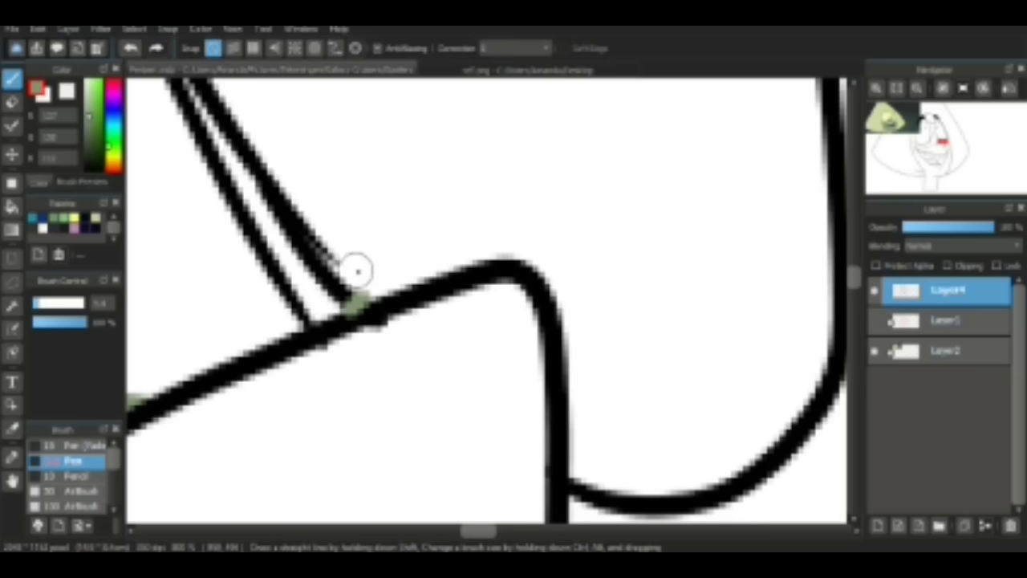
{"action": "left_click_drag", "start_coordinate": [336, 286], "coordinate": [357, 303]}
{"action": "left_click", "coordinate": [576, 491]}
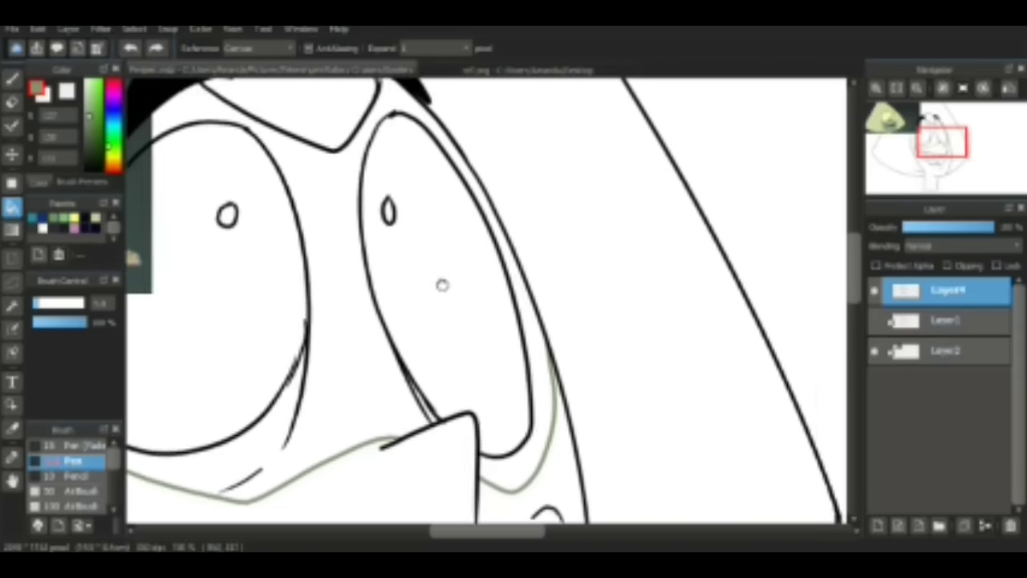
Step: Add a layer clipped to the line art and recolour both eye outlines and pupils grey-green
{"action": "left_click", "coordinate": [876, 526]}
{"action": "key", "text": "b"}
{"action": "mouse_move", "coordinate": [363, 299]}
{"action": "left_mouse_down"}
{"action": "mouse_move", "coordinate": [344, 229]}
{"action": "mouse_move", "coordinate": [385, 89]}
{"action": "left_mouse_up"}
{"action": "mouse_move", "coordinate": [414, 158]}
{"action": "left_mouse_down"}
{"action": "mouse_move", "coordinate": [459, 241]}
{"action": "mouse_move", "coordinate": [495, 413]}
{"action": "left_mouse_up"}
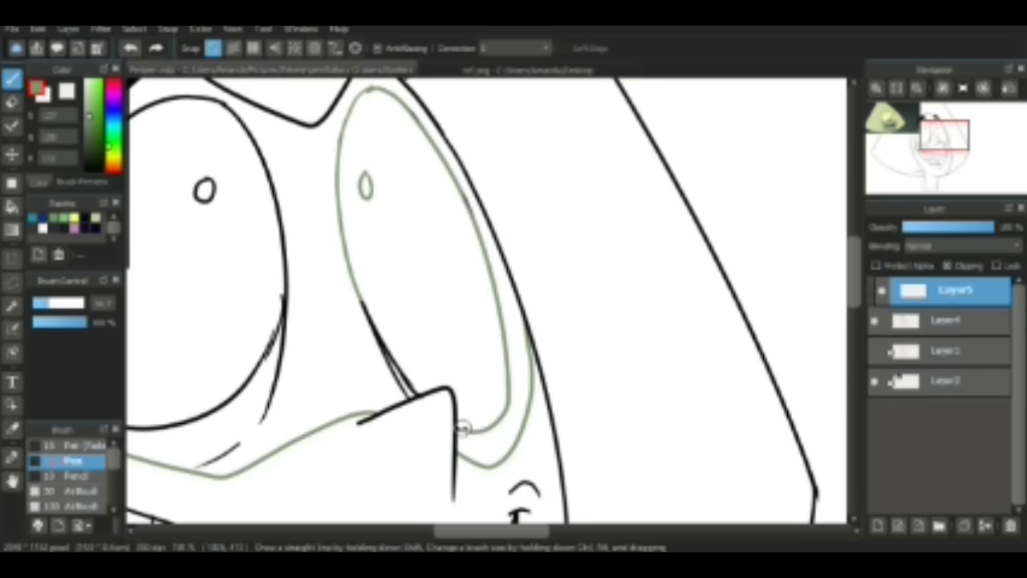
{"action": "left_click_drag", "start_coordinate": [246, 194], "coordinate": [427, 200]}
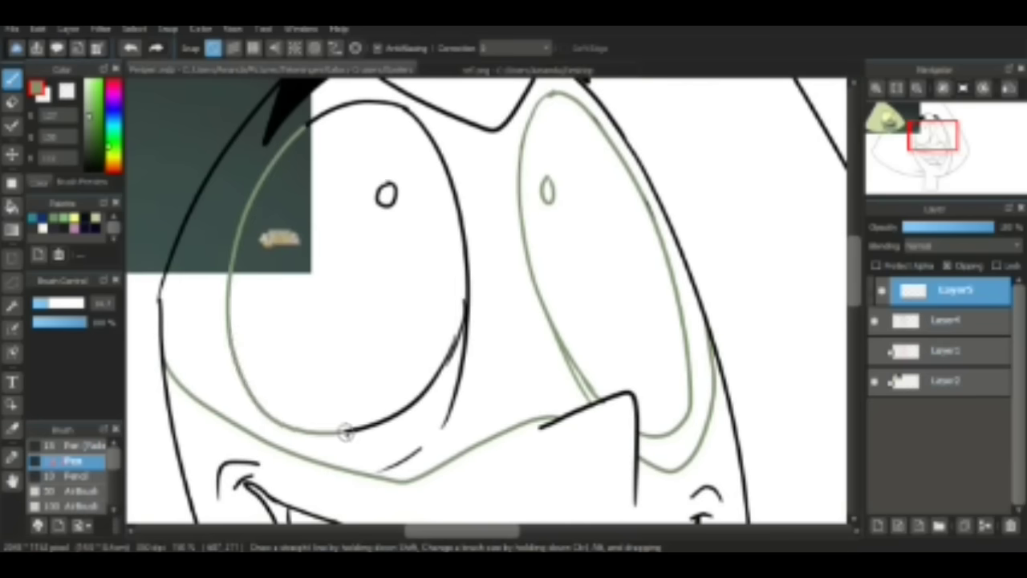
{"action": "mouse_move", "coordinate": [345, 433]}
{"action": "left_mouse_down"}
{"action": "mouse_move", "coordinate": [470, 298]}
{"action": "mouse_move", "coordinate": [317, 110]}
{"action": "left_mouse_up"}
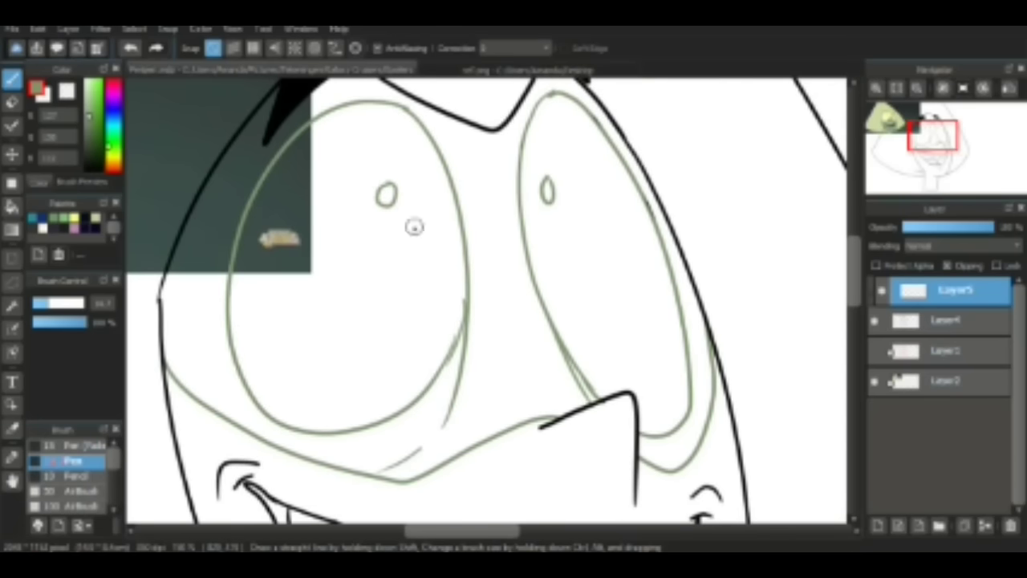
Step: Place Layer5 beneath the line art and fill the lower face and neck with the reference's skin green
{"action": "left_click_drag", "start_coordinate": [946, 290], "coordinate": [947, 325]}
{"action": "key", "text": "ctrl+minus"}
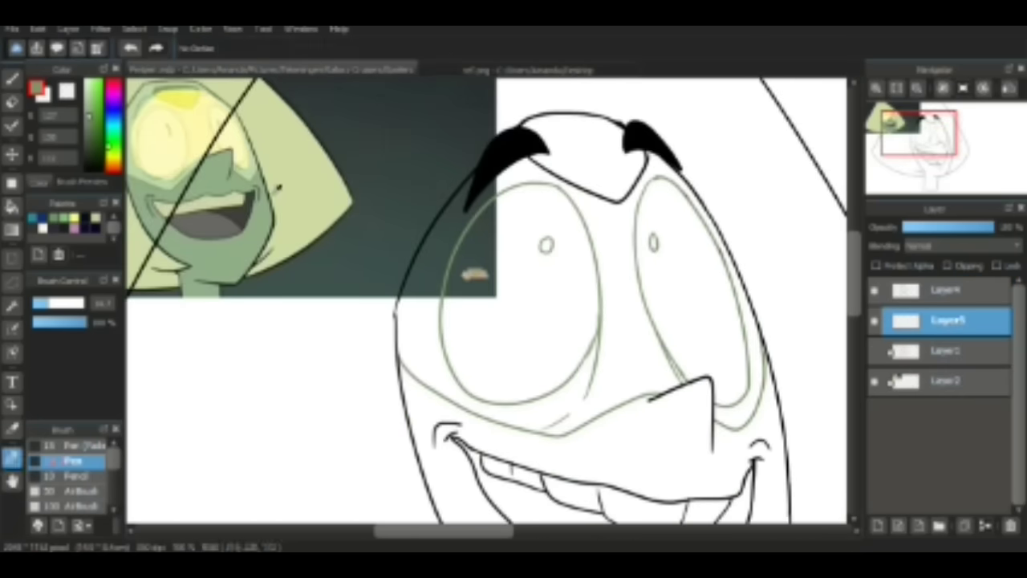
{"action": "scroll", "coordinate": [509, 256], "scroll_direction": "down", "scroll_amount": 5}
{"action": "left_click", "coordinate": [500, 240]}
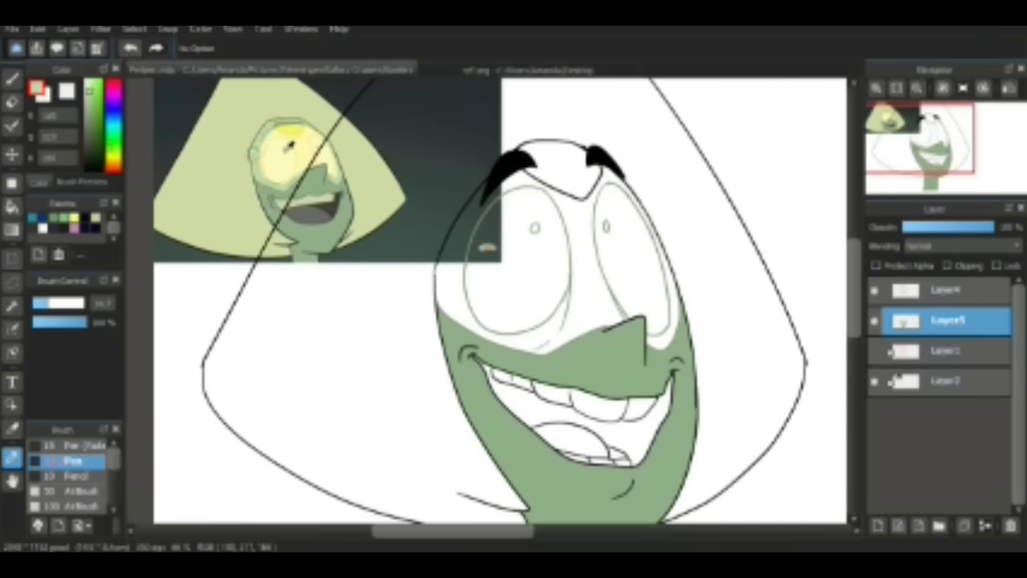
{"action": "key", "text": "g"}
{"action": "left_click", "coordinate": [618, 238]}
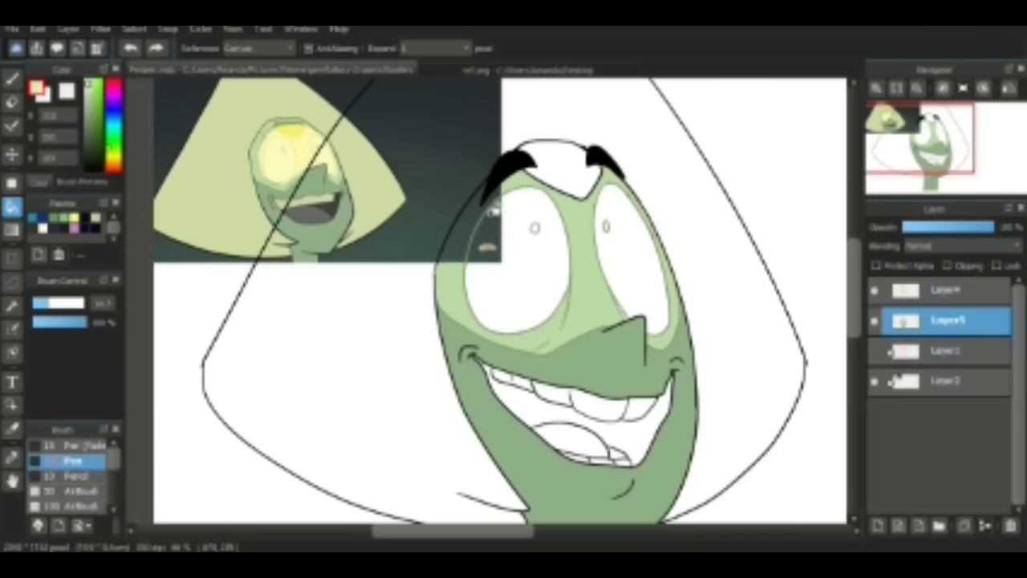
{"action": "key", "text": "ctrl+z"}
{"action": "key", "text": "i"}
Step: Move the reference image on Layer2 to the empty area of the canvas to the right of the character
{"action": "left_click", "coordinate": [946, 382]}
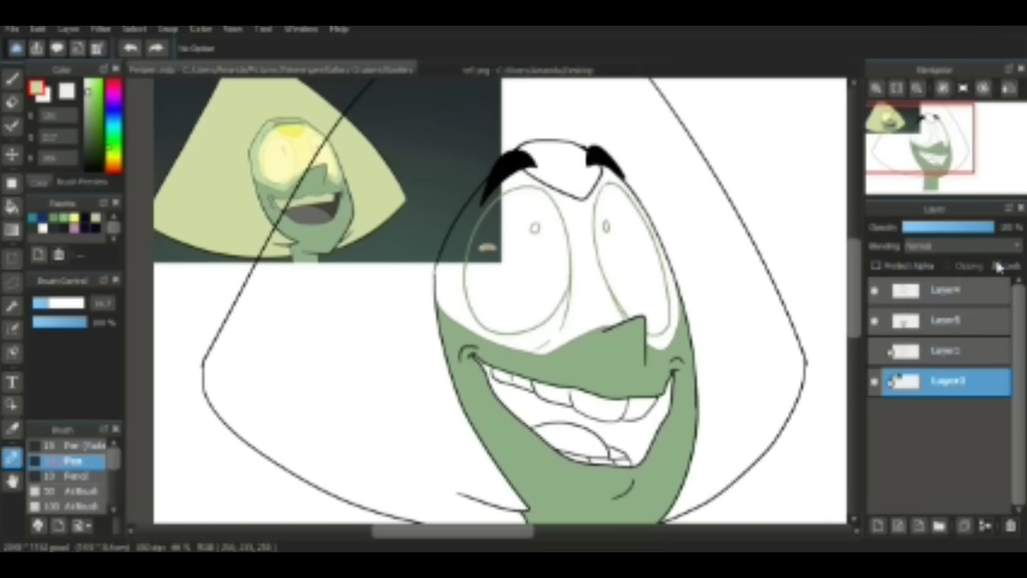
{"action": "key", "text": "ctrl+v"}
{"action": "scroll", "coordinate": [477, 166], "scroll_direction": "right", "scroll_amount": 5}
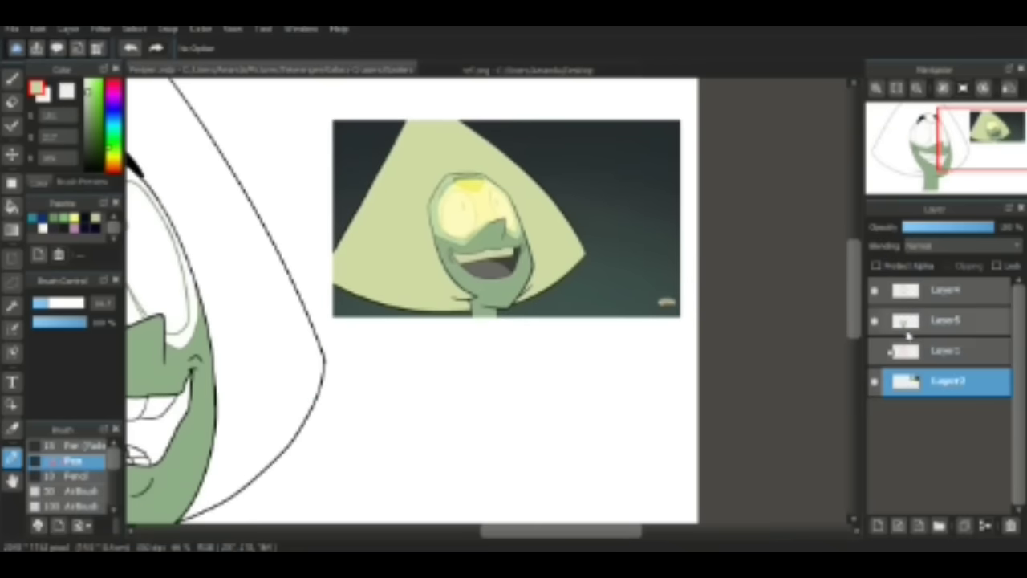
Step: On Layer5, fill the visor area around the eyes light green and both eyes a paler green
{"action": "left_click", "coordinate": [947, 320]}
{"action": "scroll", "coordinate": [638, 243], "scroll_direction": "left", "scroll_amount": 5}
{"action": "key", "text": "g"}
{"action": "left_click", "coordinate": [365, 227]}
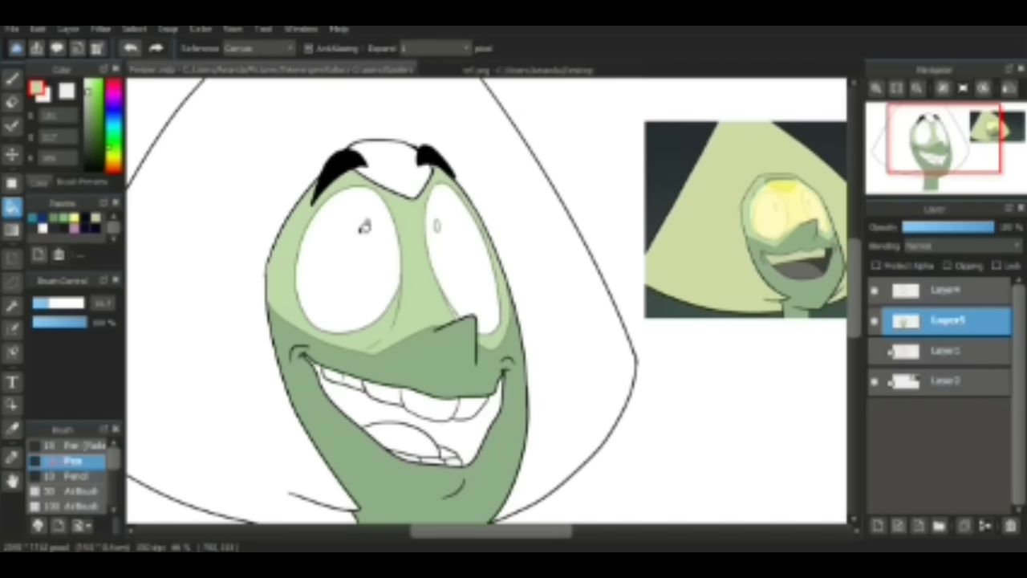
{"action": "left_click", "coordinate": [365, 227]}
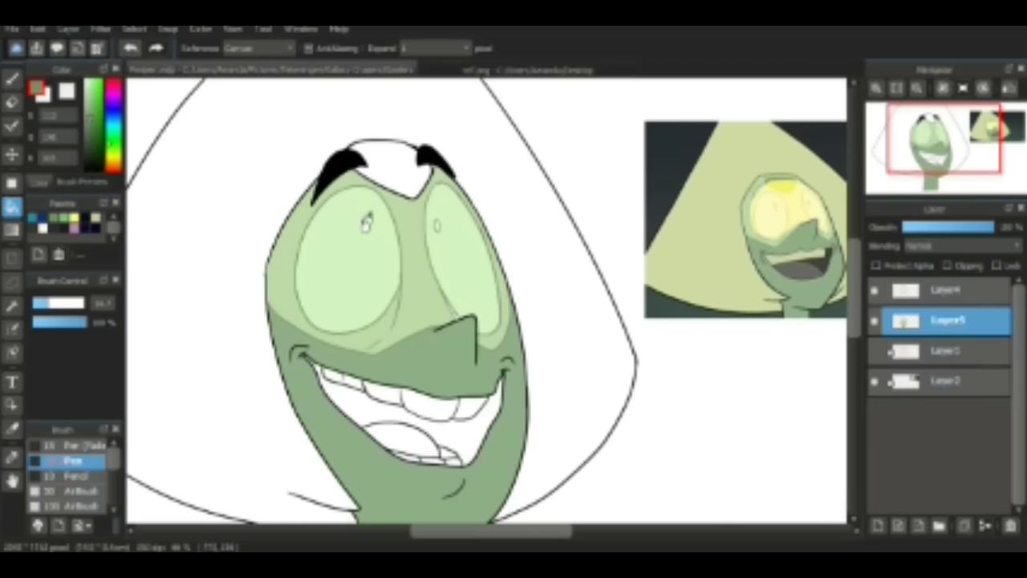
Step: Fill the pupils darker green and paint matching greens into small gaps around the nose, mouth corners and eyes
{"action": "scroll", "coordinate": [425, 191], "scroll_direction": "down", "scroll_amount": 2}
{"action": "key", "text": "b"}
{"action": "scroll", "coordinate": [424, 166], "scroll_direction": "up", "scroll_amount": 3}
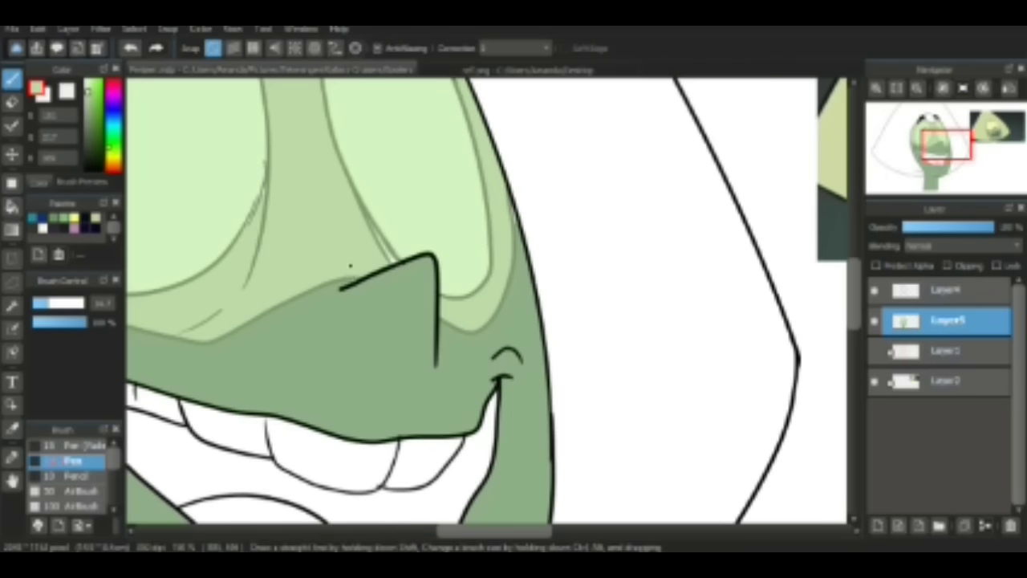
{"action": "scroll", "coordinate": [511, 209], "scroll_direction": "left", "scroll_amount": 3}
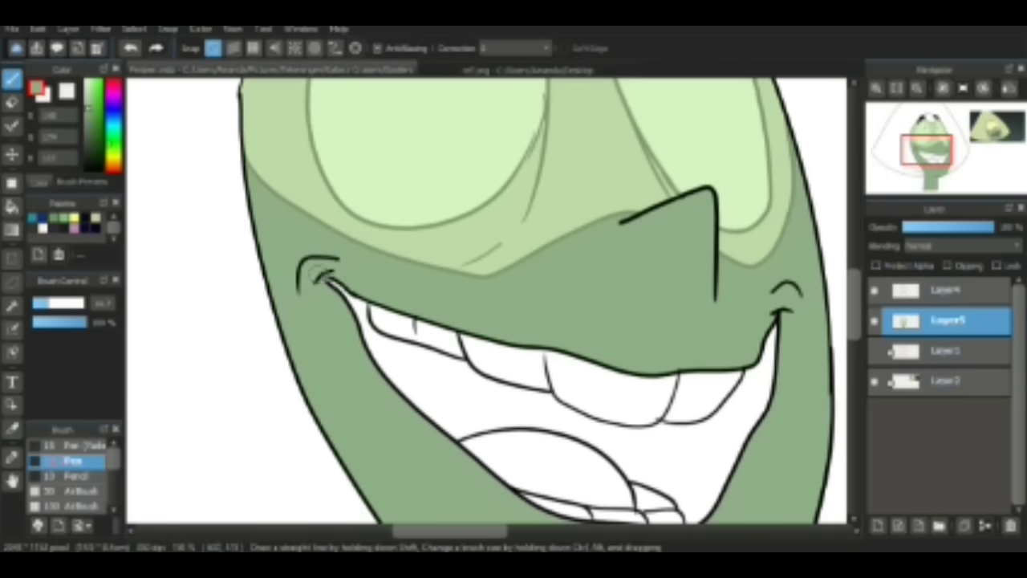
{"action": "scroll", "coordinate": [371, 172], "scroll_direction": "down", "scroll_amount": 5}
{"action": "scroll", "coordinate": [542, 175], "scroll_direction": "up", "scroll_amount": 5}
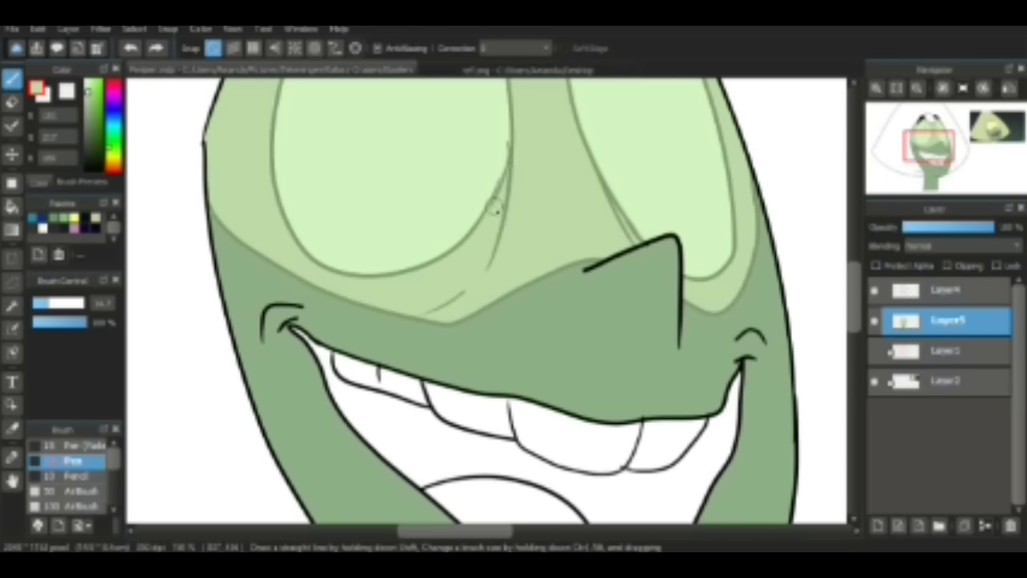
{"action": "scroll", "coordinate": [544, 128], "scroll_direction": "up", "scroll_amount": 3}
{"action": "scroll", "coordinate": [287, 151], "scroll_direction": "down", "scroll_amount": 3}
{"action": "scroll", "coordinate": [287, 151], "scroll_direction": "right", "scroll_amount": 2}
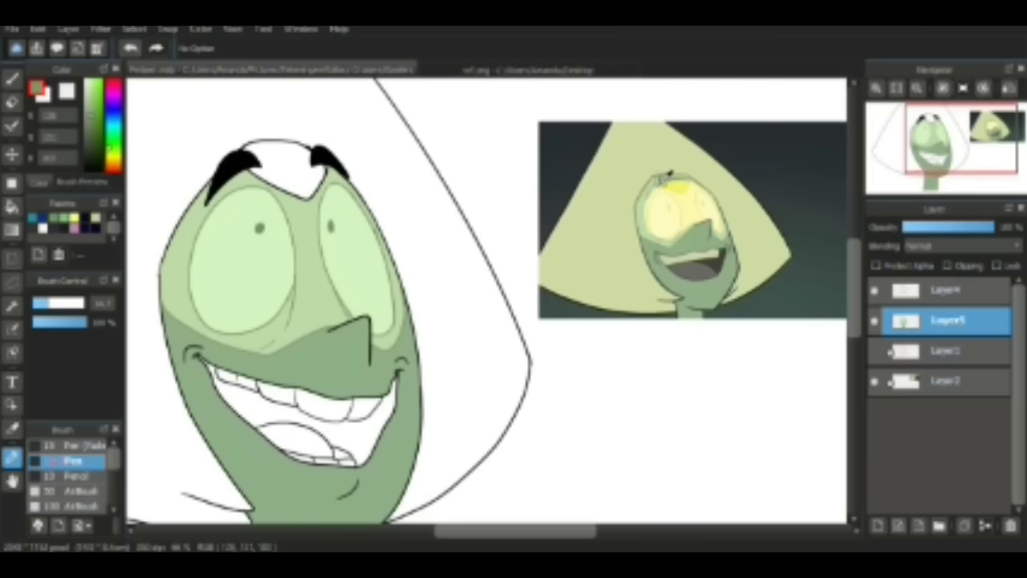
Step: Fill the forehead gem olive green and the upper and lower teeth pale yellow-green
{"action": "key", "text": "g"}
{"action": "scroll", "coordinate": [293, 150], "scroll_direction": "down", "scroll_amount": 1}
{"action": "scroll", "coordinate": [481, 297], "scroll_direction": "down", "scroll_amount": 1}
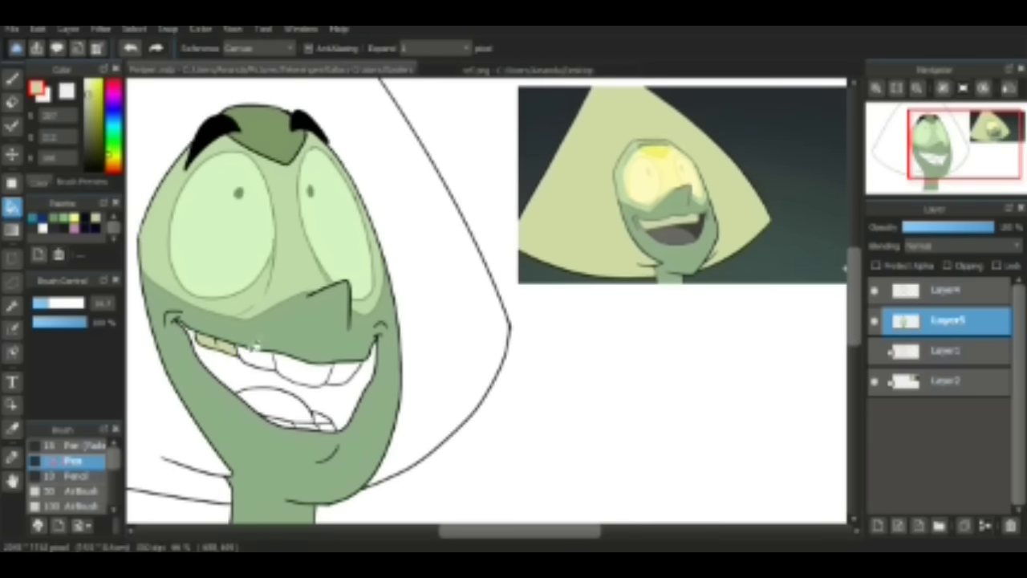
{"action": "scroll", "coordinate": [557, 425], "scroll_direction": "up", "scroll_amount": 5}
{"action": "left_click", "coordinate": [558, 426]}
{"action": "left_click", "coordinate": [634, 409]}
{"action": "key", "text": "b"}
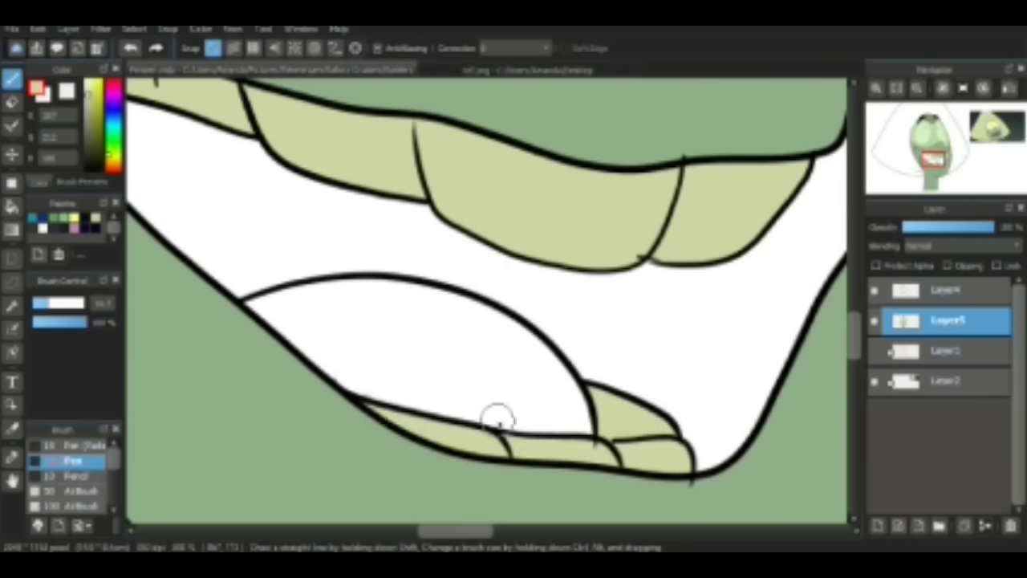
Step: Fill the mouth interior dark grey and paint the same grey into the unfilled gaps at the mouth corners
{"action": "scroll", "coordinate": [498, 417], "scroll_direction": "down", "scroll_amount": 4}
{"action": "scroll", "coordinate": [527, 245], "scroll_direction": "left", "scroll_amount": 2}
{"action": "key", "text": "g"}
{"action": "left_click", "coordinate": [481, 313]}
{"action": "scroll", "coordinate": [297, 285], "scroll_direction": "up", "scroll_amount": 3}
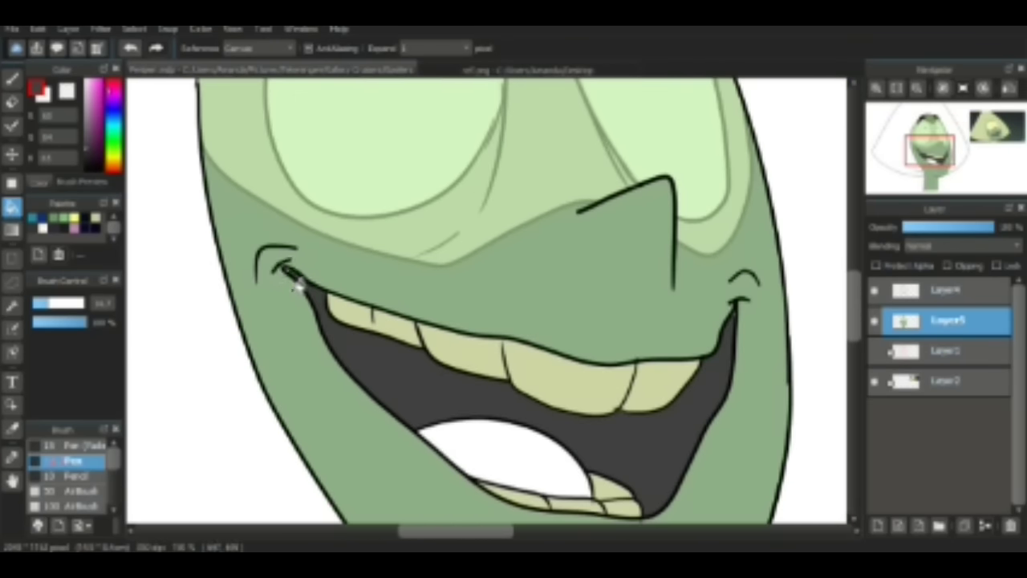
{"action": "key", "text": "b"}
{"action": "scroll", "coordinate": [282, 268], "scroll_direction": "up", "scroll_amount": 3}
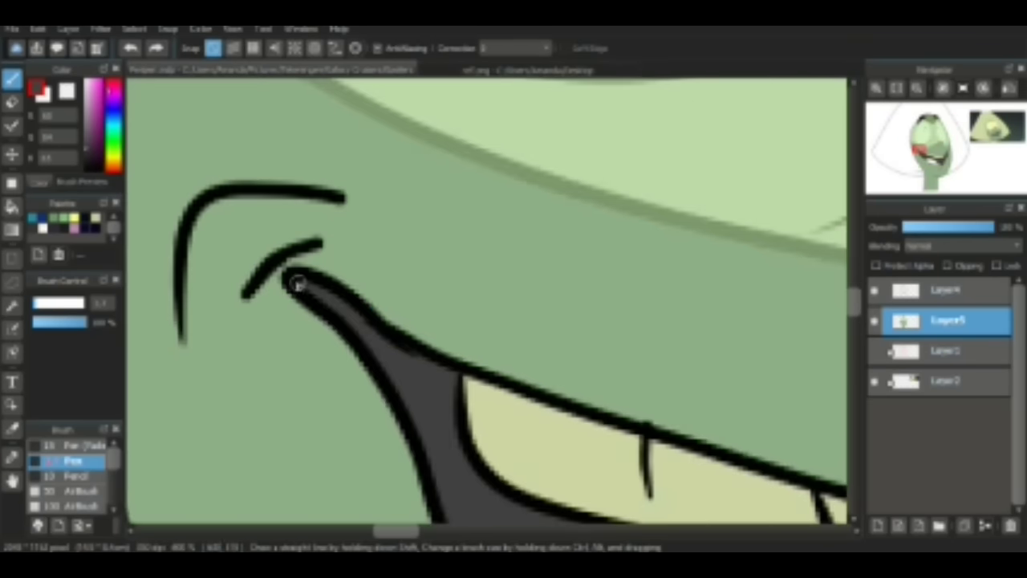
{"action": "scroll", "coordinate": [294, 280], "scroll_direction": "down", "scroll_amount": 3}
{"action": "scroll", "coordinate": [486, 233], "scroll_direction": "up", "scroll_amount": 3}
{"action": "scroll", "coordinate": [486, 282], "scroll_direction": "up", "scroll_amount": 1}
{"action": "scroll", "coordinate": [485, 282], "scroll_direction": "down", "scroll_amount": 4}
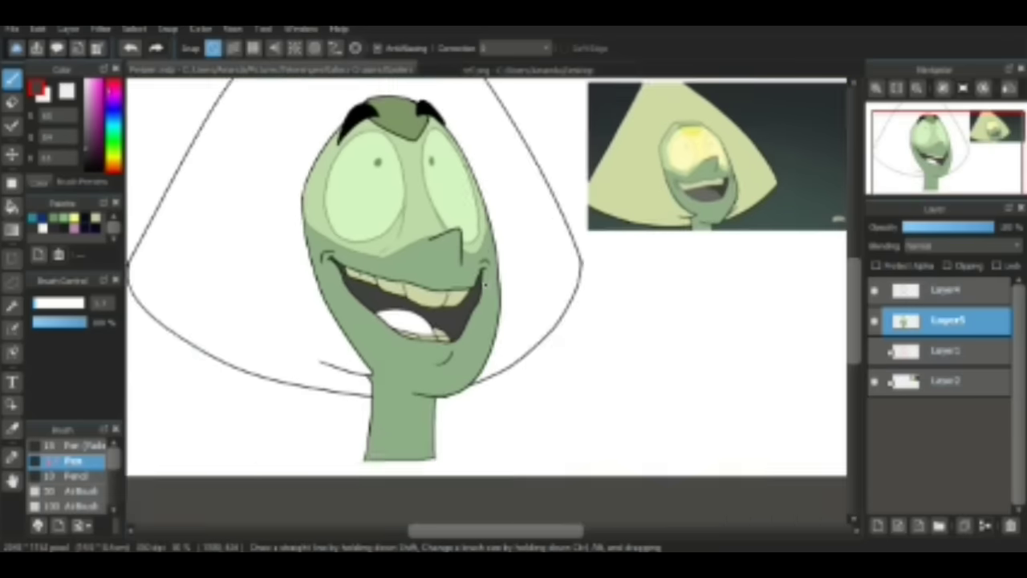
Step: Fill the tongue medium grey and the hair pale yellow-green sampled from the reference image
{"action": "scroll", "coordinate": [345, 337], "scroll_direction": "up", "scroll_amount": 1}
{"action": "key", "text": "alt"}
{"action": "left_click", "coordinate": [588, 217], "text": "alt"}
{"action": "key", "text": "g"}
{"action": "left_click", "coordinate": [250, 233]}
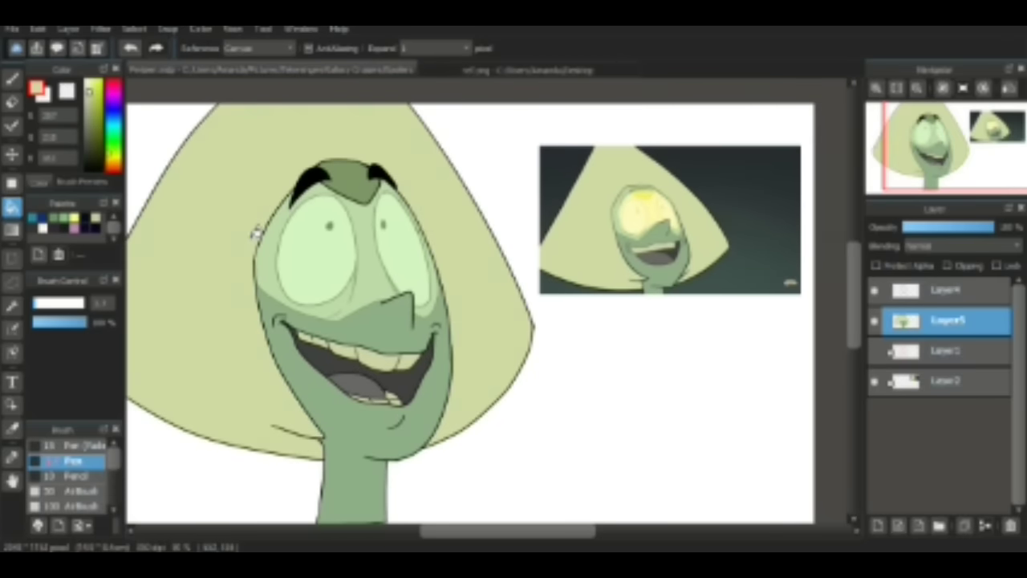
{"action": "left_click_drag", "start_coordinate": [250, 232], "coordinate": [329, 222]}
Step: Add a new layer above Layer5 with Multiply blending and outline a shadow shape beside the nose
{"action": "key", "text": "ctrl+shift+n"}
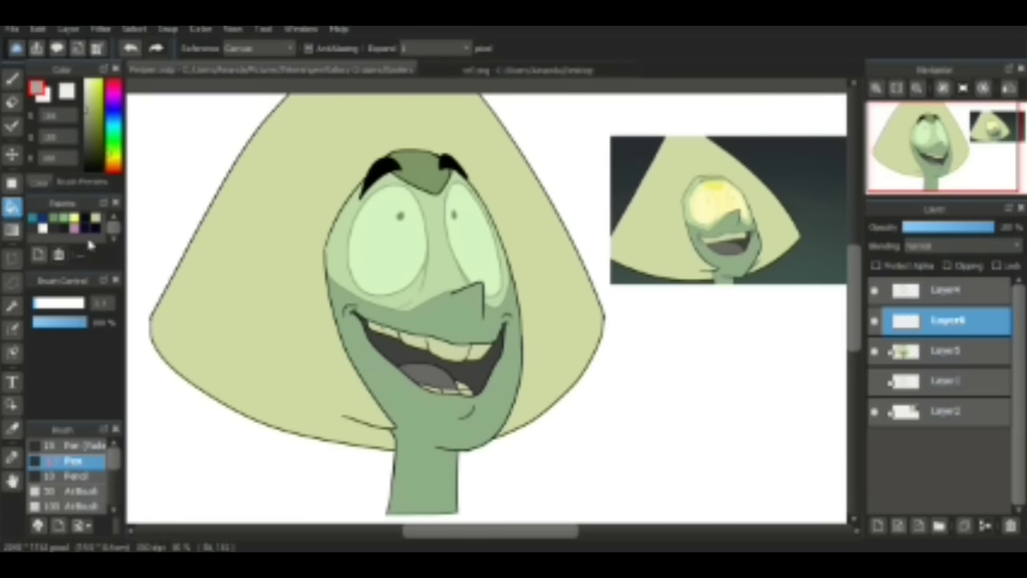
{"action": "key", "text": "b"}
{"action": "scroll", "coordinate": [466, 321], "scroll_direction": "up", "scroll_amount": 3}
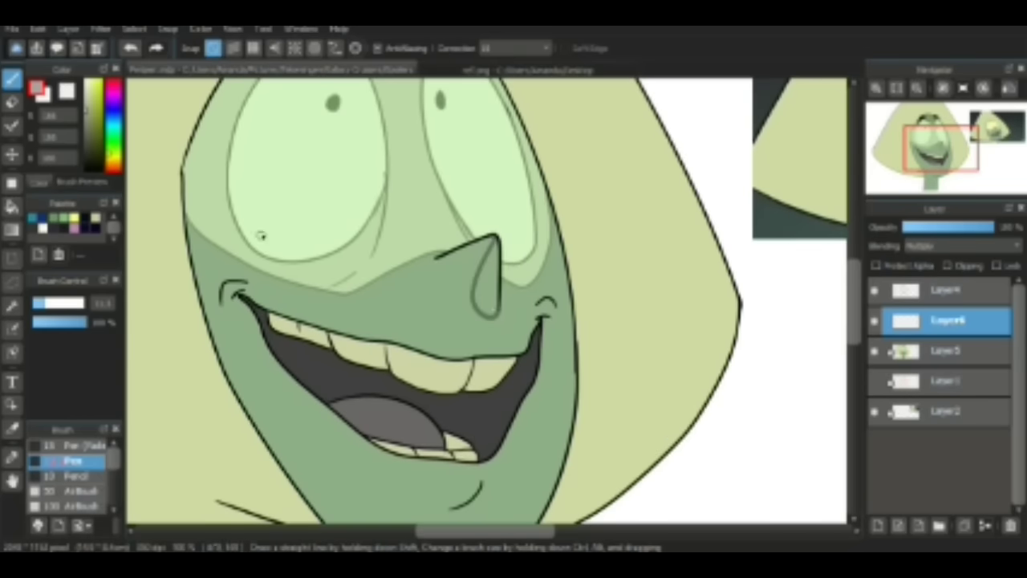
{"action": "left_click_drag", "start_coordinate": [686, 266], "coordinate": [588, 283]}
Step: Outline shadow shapes on the chin, the right cheek and the left mouth corner, and fill the nose and chin shadows
{"action": "scroll", "coordinate": [393, 339], "scroll_direction": "down", "scroll_amount": 5}
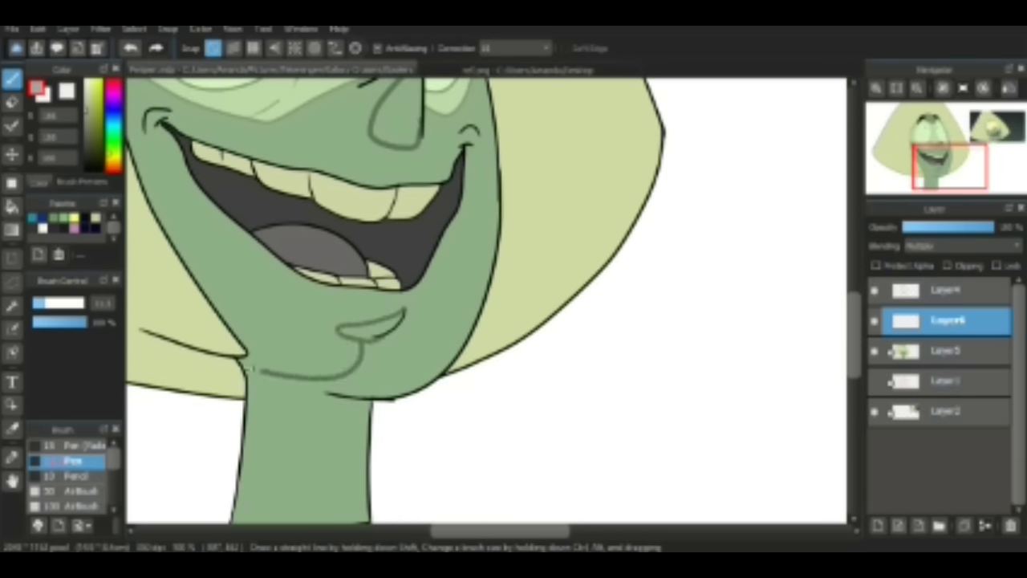
{"action": "left_click_drag", "start_coordinate": [260, 370], "coordinate": [241, 365]}
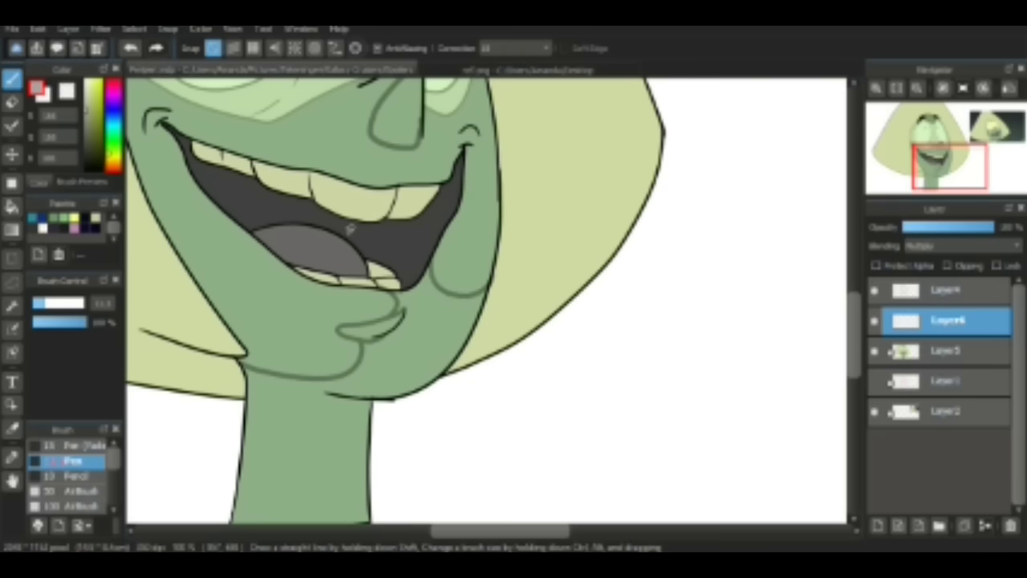
{"action": "left_click_drag", "start_coordinate": [188, 184], "coordinate": [405, 281]}
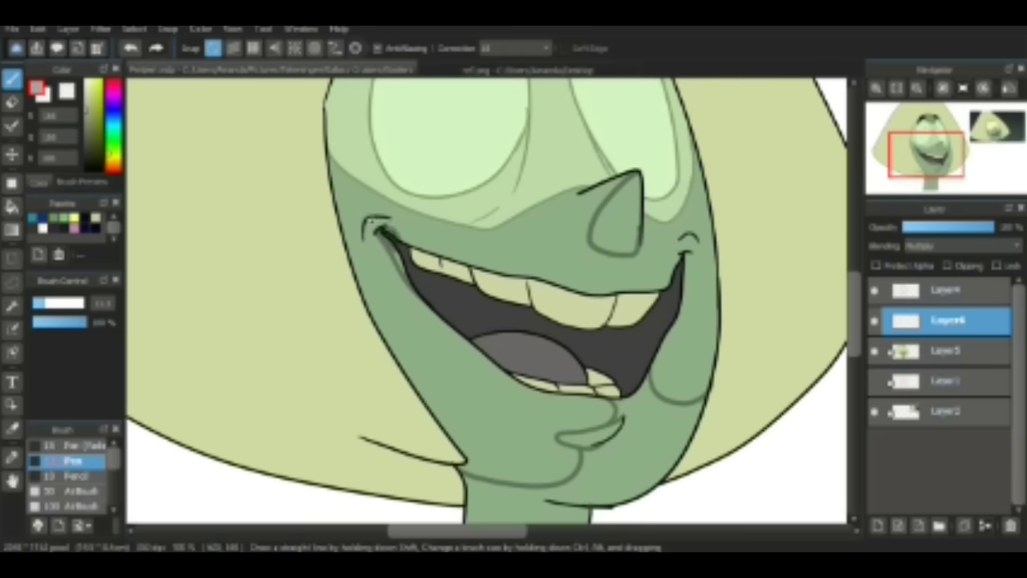
{"action": "mouse_move", "coordinate": [365, 242]}
{"action": "left_mouse_down"}
{"action": "mouse_move", "coordinate": [413, 289]}
{"action": "mouse_move", "coordinate": [280, 258]}
{"action": "mouse_move", "coordinate": [318, 283]}
{"action": "left_mouse_up"}
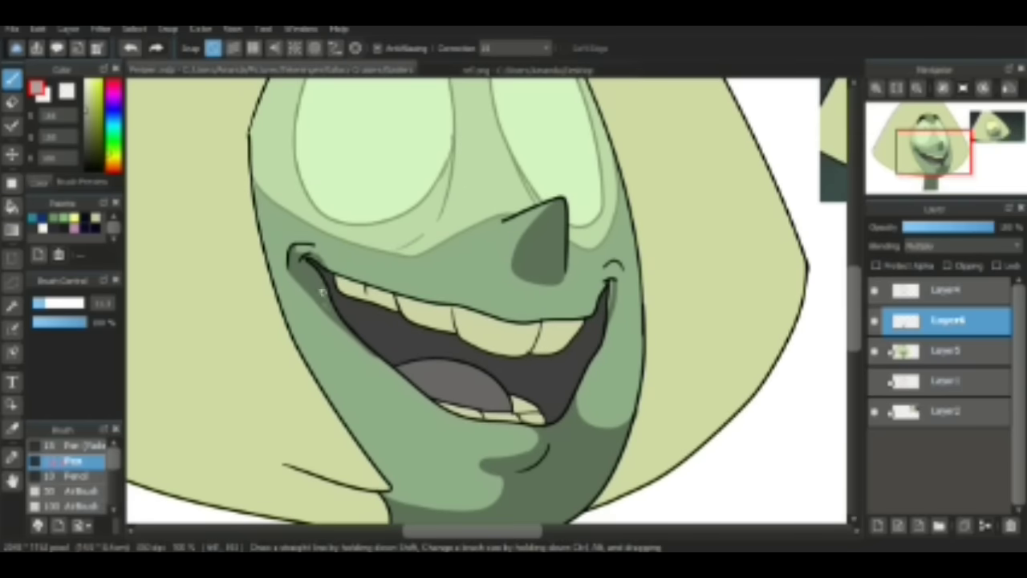
Step: Paint the shadow around the left mouth corner and erase the excess shading above the smile line
{"action": "scroll", "coordinate": [291, 252], "scroll_direction": "up", "scroll_amount": 3}
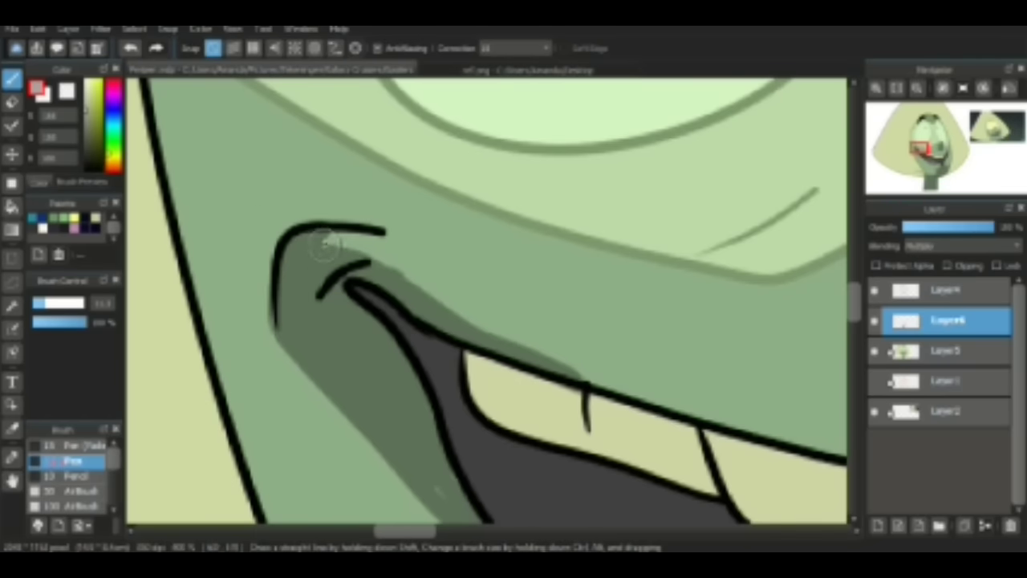
{"action": "key", "text": "e"}
{"action": "left_click_drag", "start_coordinate": [345, 241], "coordinate": [366, 259]}
{"action": "scroll", "coordinate": [361, 240], "scroll_direction": "down", "scroll_amount": 3}
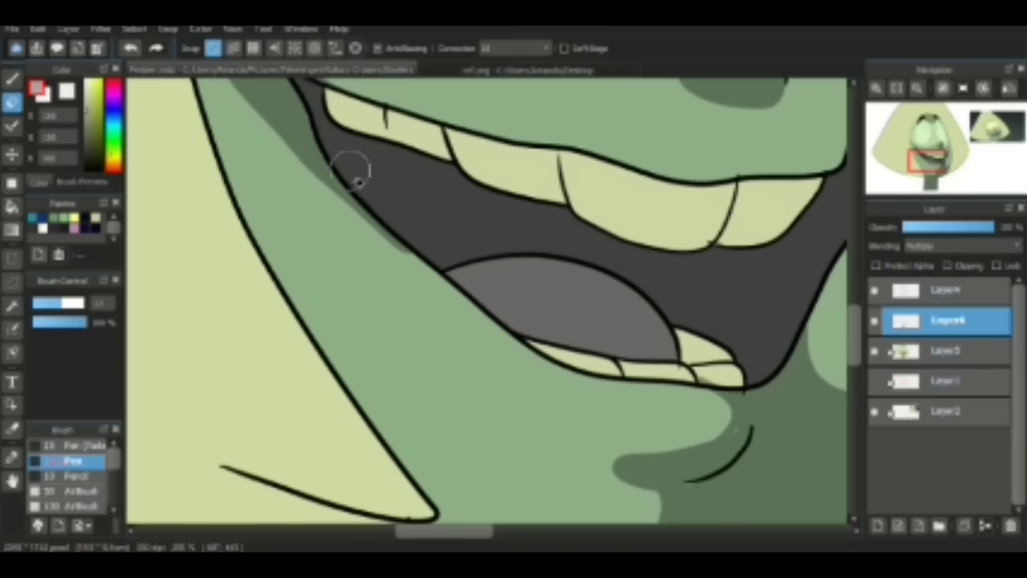
Step: Shade the left and lower parts of the tongue and the left side of the mouth interior
{"action": "key", "text": "b"}
{"action": "scroll", "coordinate": [424, 270], "scroll_direction": "right", "scroll_amount": 3}
{"action": "mouse_move", "coordinate": [397, 268]}
{"action": "left_mouse_down"}
{"action": "mouse_move", "coordinate": [536, 346]}
{"action": "mouse_move", "coordinate": [381, 286]}
{"action": "mouse_move", "coordinate": [424, 291]}
{"action": "mouse_move", "coordinate": [446, 346]}
{"action": "left_mouse_up"}
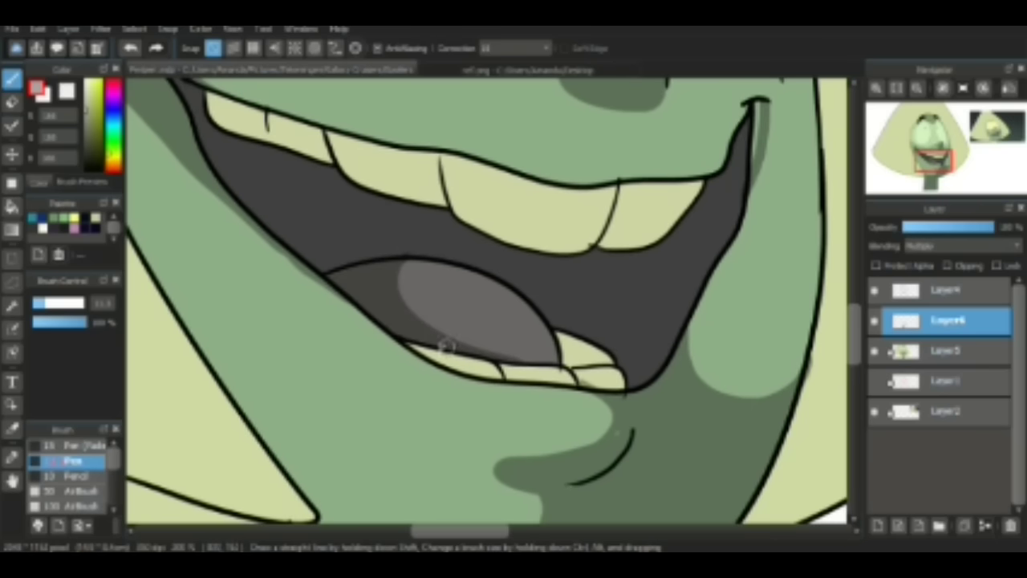
{"action": "scroll", "coordinate": [408, 248], "scroll_direction": "up", "scroll_amount": 1}
{"action": "scroll", "coordinate": [408, 248], "scroll_direction": "right", "scroll_amount": 1}
Step: Shade the upper teeth along the gum line, leaving lighter areas on the lower parts of the front teeth
{"action": "left_click_drag", "start_coordinate": [580, 249], "coordinate": [440, 264]}
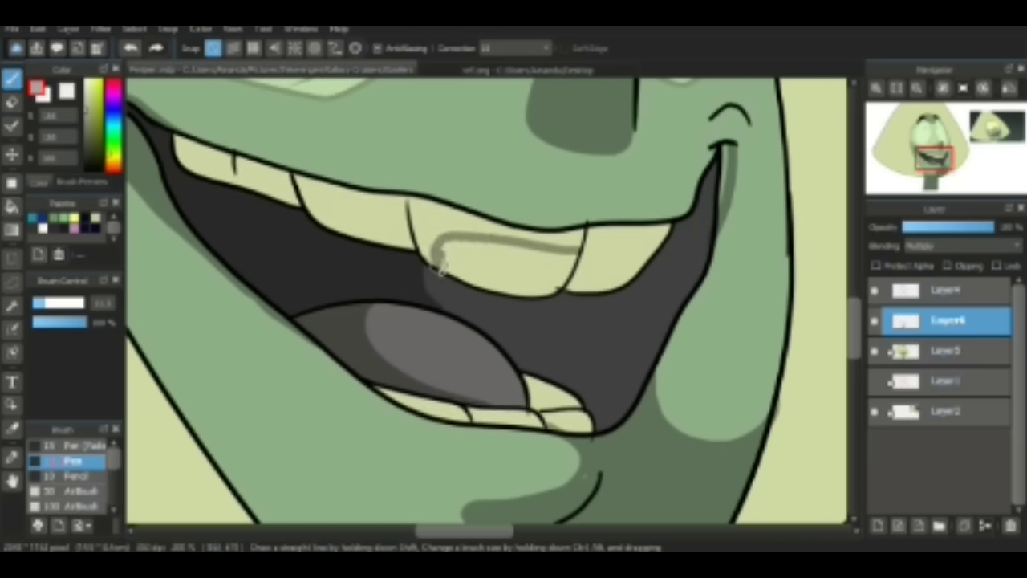
{"action": "mouse_move", "coordinate": [255, 171]}
{"action": "left_mouse_down"}
{"action": "mouse_move", "coordinate": [615, 245]}
{"action": "mouse_move", "coordinate": [495, 276]}
{"action": "left_mouse_up"}
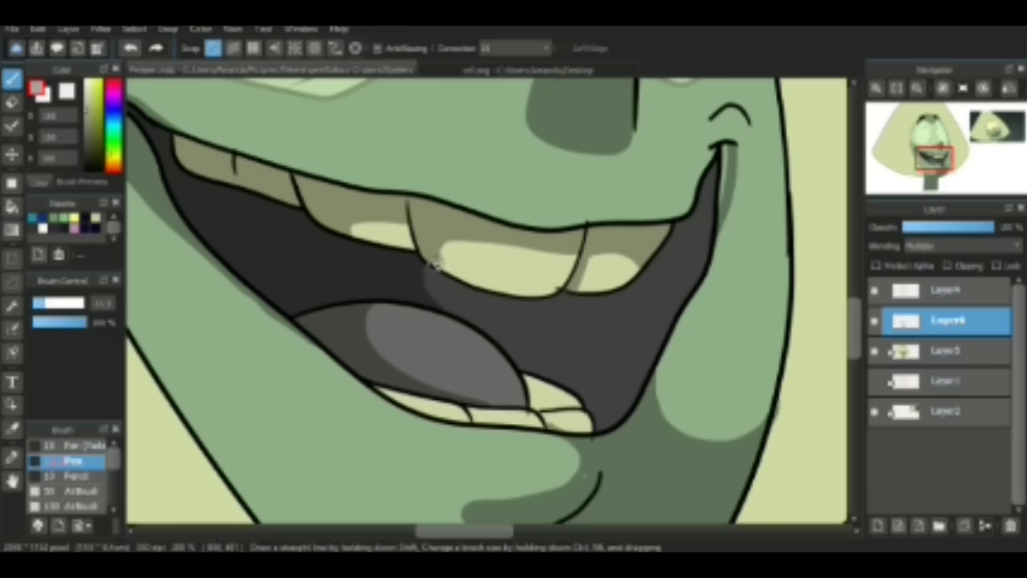
{"action": "key", "text": "g"}
{"action": "key", "text": "b"}
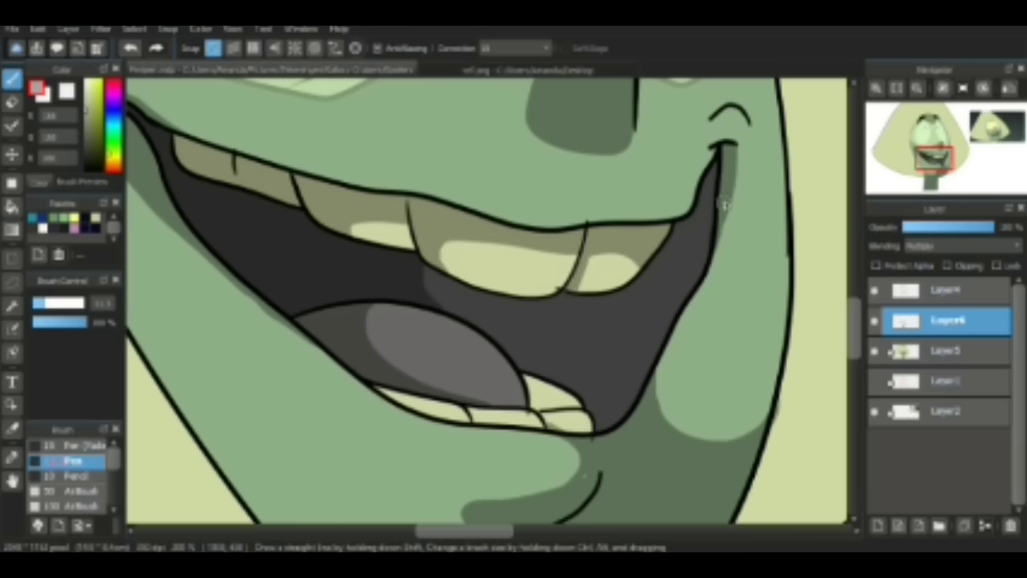
Step: Paint a shadow along the outer lower edge of the mouth and fill the neck with shadow
{"action": "left_click_drag", "start_coordinate": [256, 309], "coordinate": [361, 257]}
{"action": "key", "text": "g"}
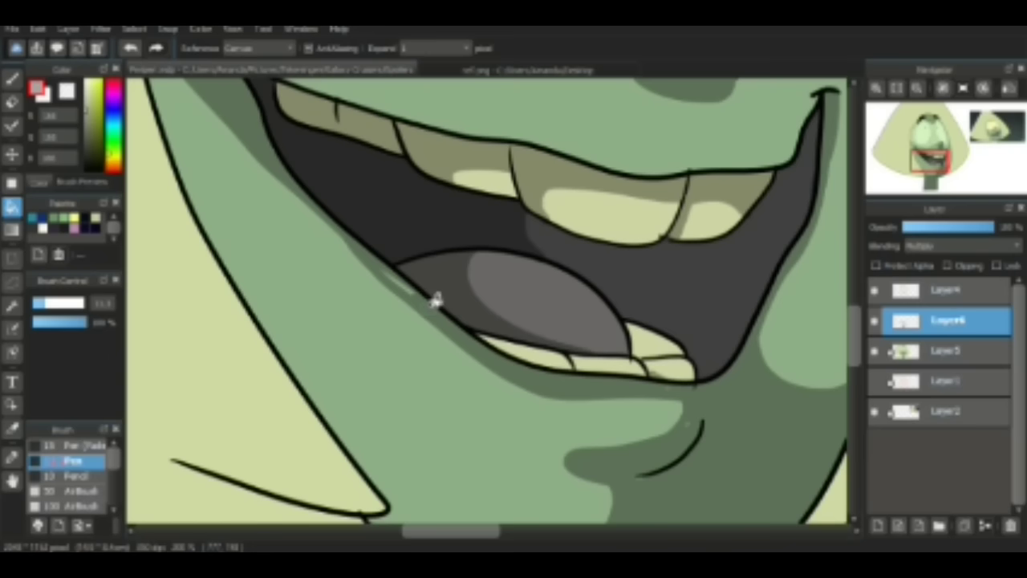
{"action": "key", "text": "m"}
{"action": "key", "text": "b"}
{"action": "scroll", "coordinate": [672, 393], "scroll_direction": "down", "scroll_amount": 4}
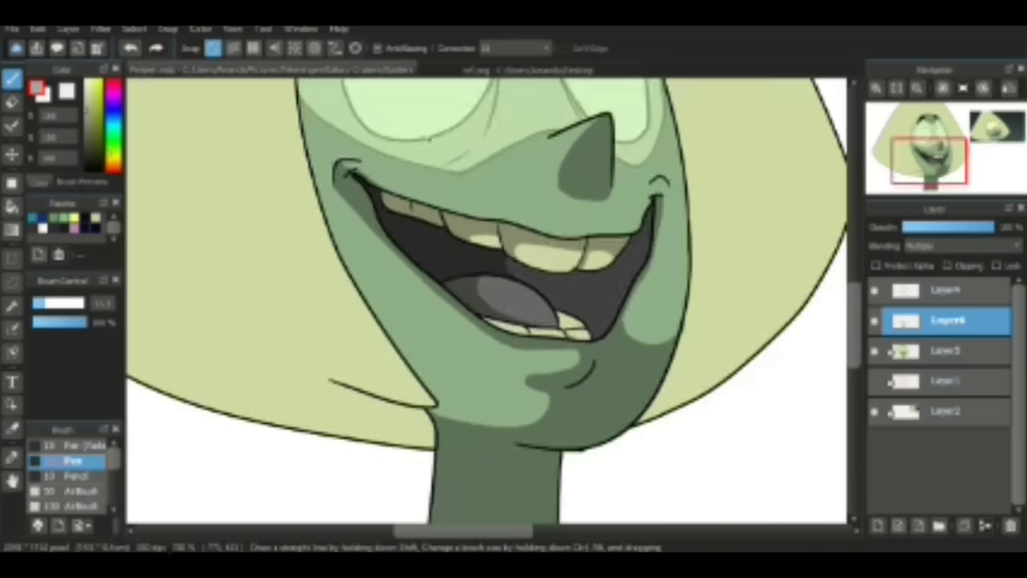
Step: Paint a shadow band on the face beneath the visor's lower edge on both sides of the nose
{"action": "scroll", "coordinate": [497, 250], "scroll_direction": "up", "scroll_amount": 5}
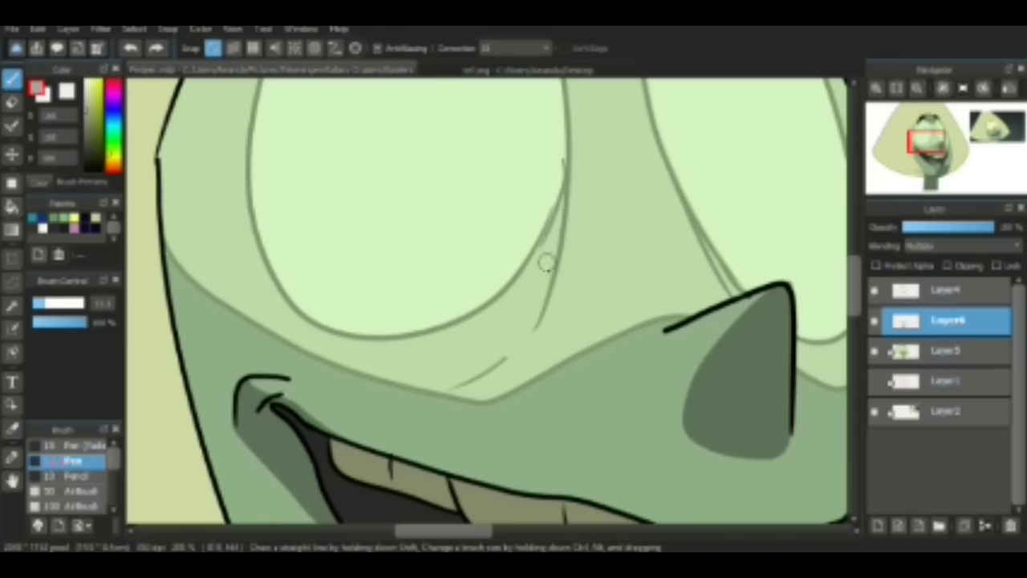
{"action": "left_click_drag", "start_coordinate": [546, 259], "coordinate": [563, 223]}
{"action": "left_click_drag", "start_coordinate": [667, 300], "coordinate": [412, 362]}
{"action": "left_click_drag", "start_coordinate": [186, 218], "coordinate": [472, 375]}
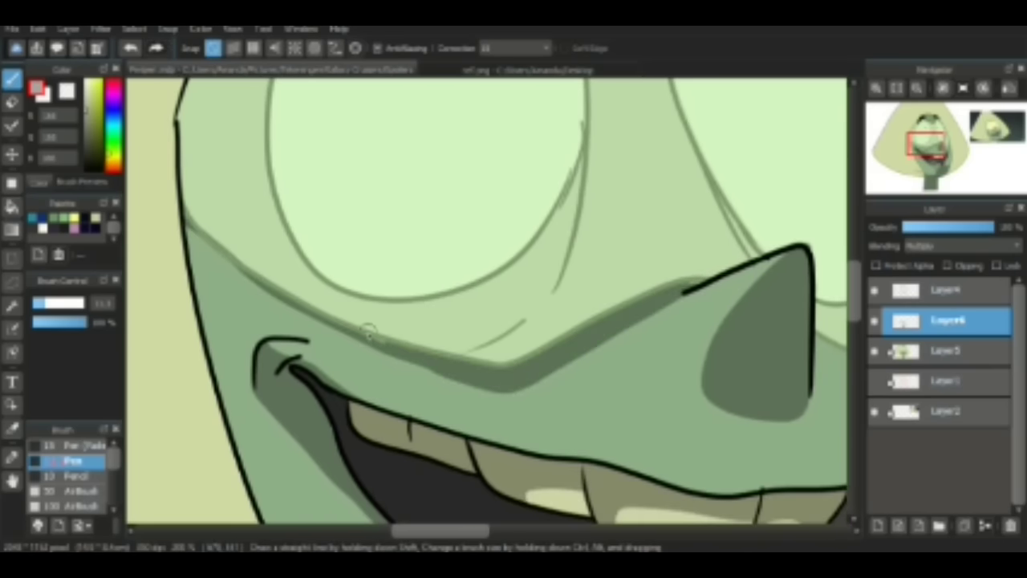
{"action": "scroll", "coordinate": [692, 293], "scroll_direction": "right", "scroll_amount": 5}
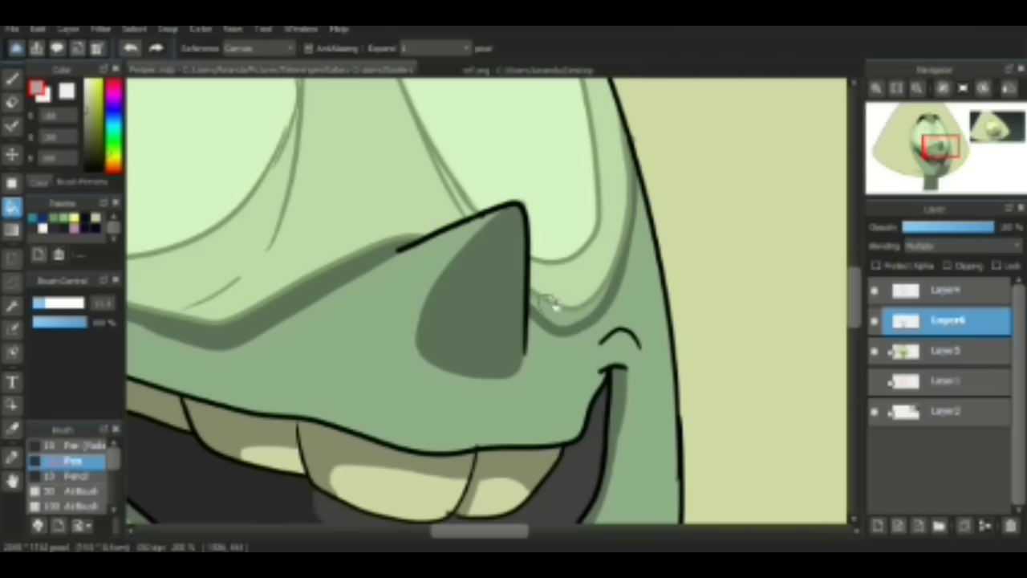
{"action": "scroll", "coordinate": [625, 181], "scroll_direction": "down", "scroll_amount": 3}
{"action": "scroll", "coordinate": [415, 353], "scroll_direction": "up", "scroll_amount": 3}
Step: Shade the lower left part of the hair and erase the stray shadow stroke outside its outline
{"action": "scroll", "coordinate": [415, 354], "scroll_direction": "down", "scroll_amount": 4}
{"action": "scroll", "coordinate": [415, 354], "scroll_direction": "left", "scroll_amount": 3}
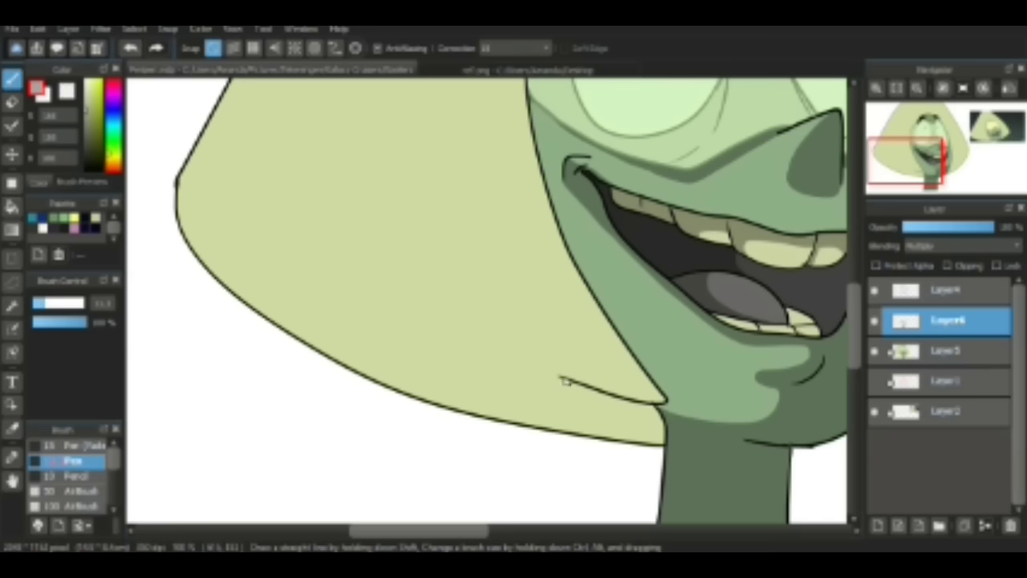
{"action": "key", "text": "g"}
{"action": "left_click", "coordinate": [390, 314]}
{"action": "scroll", "coordinate": [284, 251], "scroll_direction": "up", "scroll_amount": 3}
{"action": "scroll", "coordinate": [285, 251], "scroll_direction": "left", "scroll_amount": 2}
{"action": "key", "text": "e"}
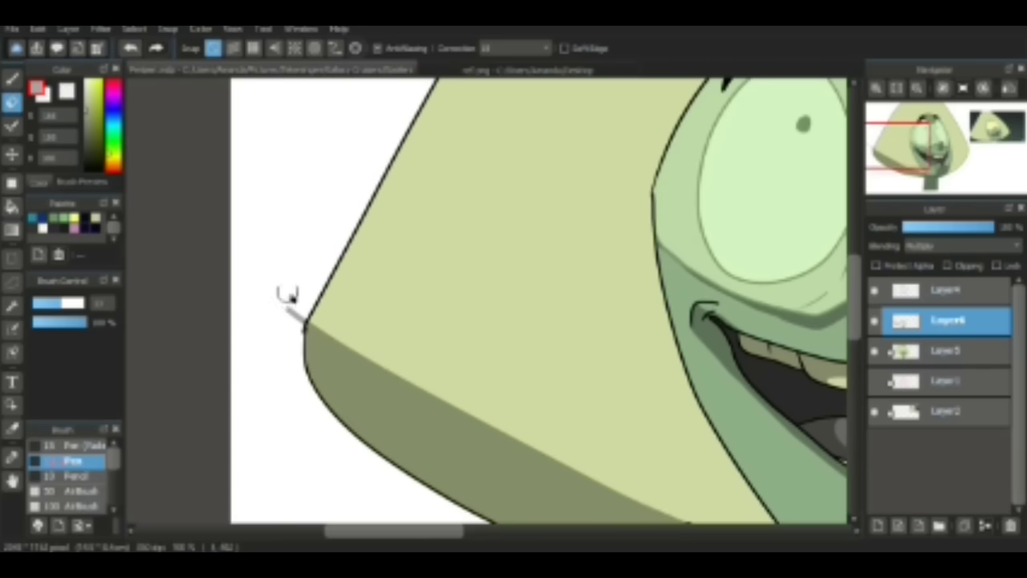
Step: Shade the lower right part of the hair and erase the shadow line extending past its outline
{"action": "key", "text": "b"}
{"action": "scroll", "coordinate": [289, 325], "scroll_direction": "right", "scroll_amount": 5}
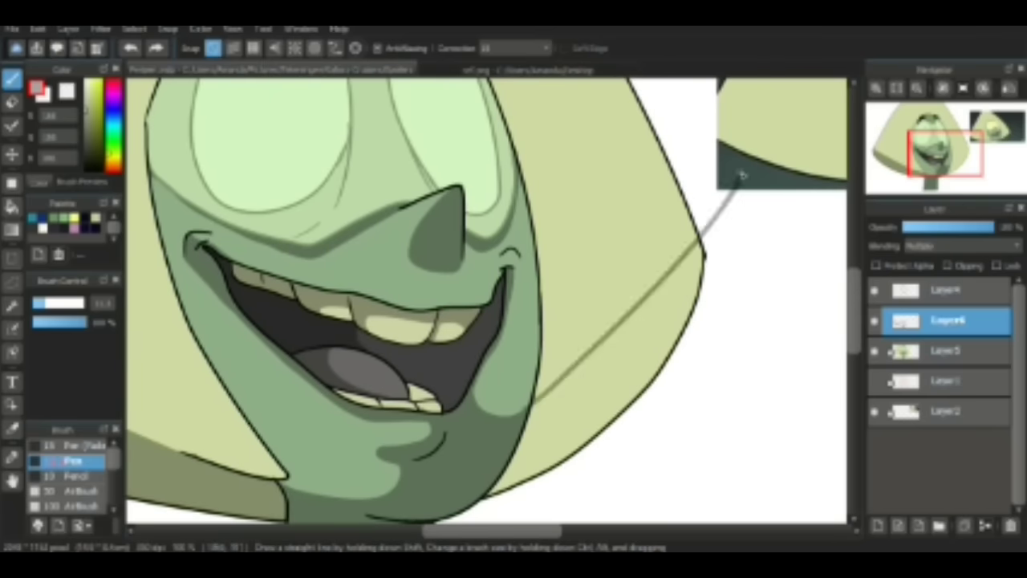
{"action": "key", "text": "e"}
{"action": "key", "text": "b"}
Step: Shade the forehead gem's lower edge and the skin beneath it, undoing unwanted strokes
{"action": "scroll", "coordinate": [365, 215], "scroll_direction": "up", "scroll_amount": 5}
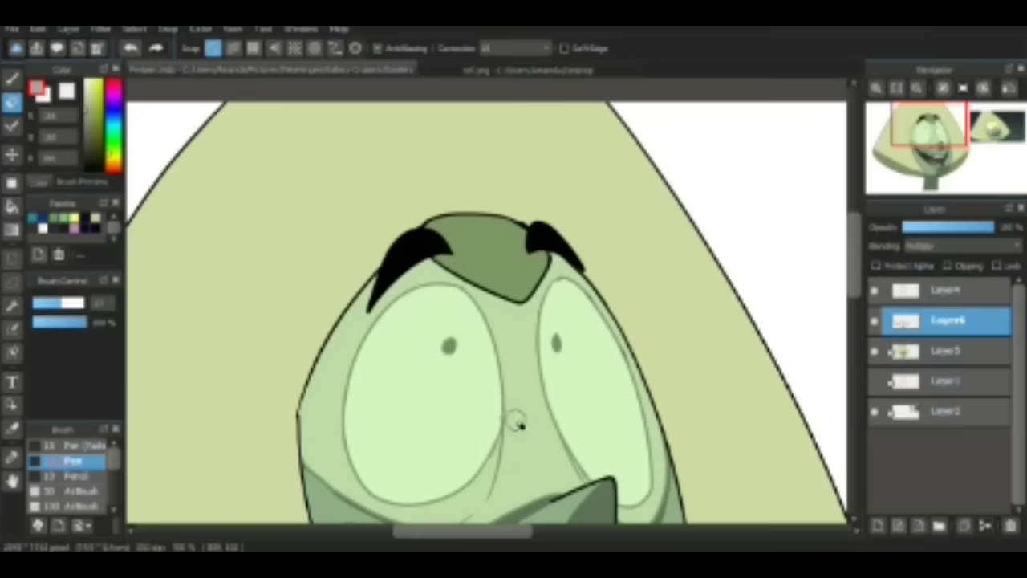
{"action": "scroll", "coordinate": [366, 305], "scroll_direction": "up", "scroll_amount": 2}
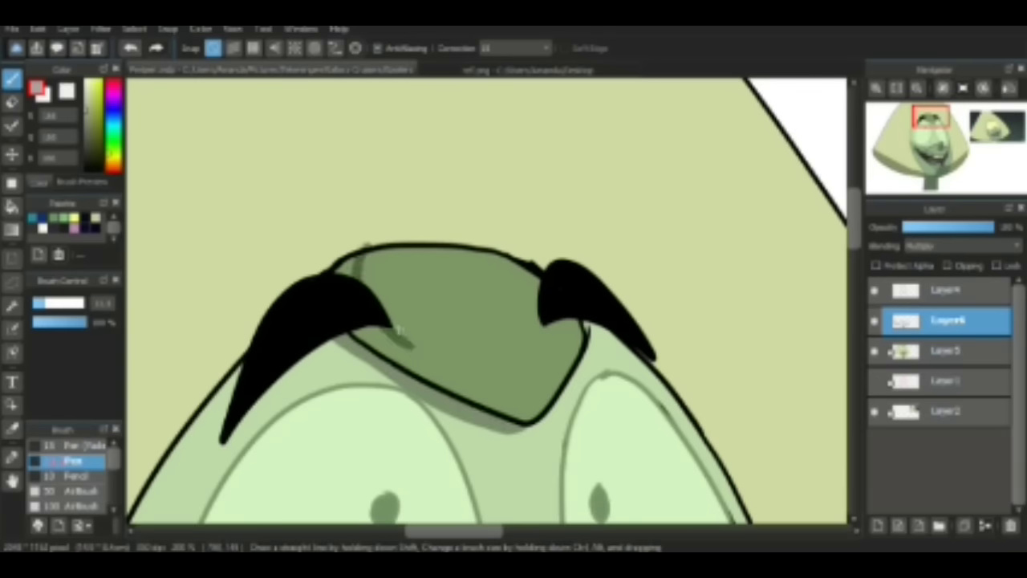
{"action": "key", "text": "ctrl+z"}
{"action": "key", "text": "ctrl+z"}
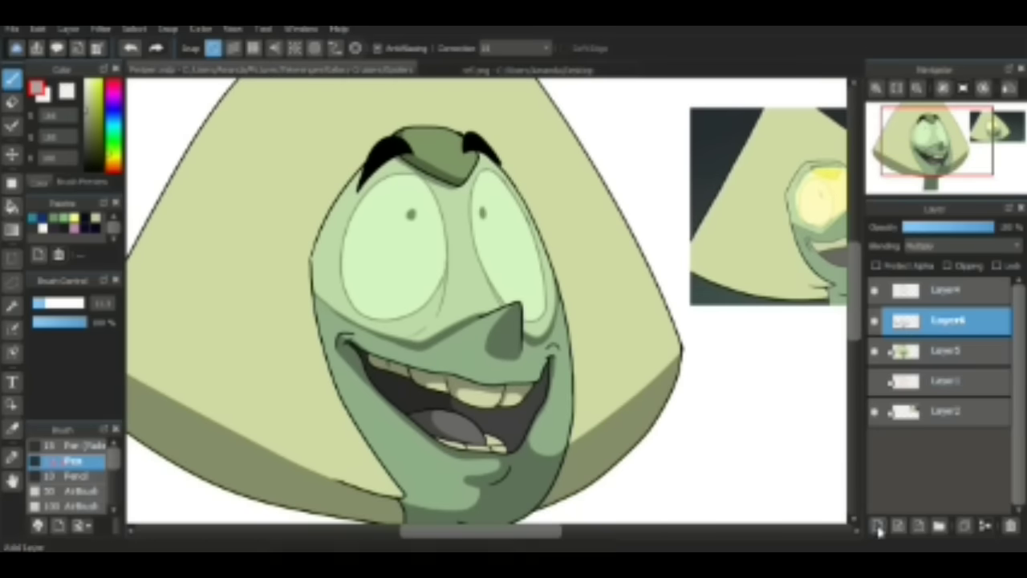
Step: Add a new layer above the shading and lower the opacity of the Layer6 shadows
{"action": "left_click", "coordinate": [877, 526]}
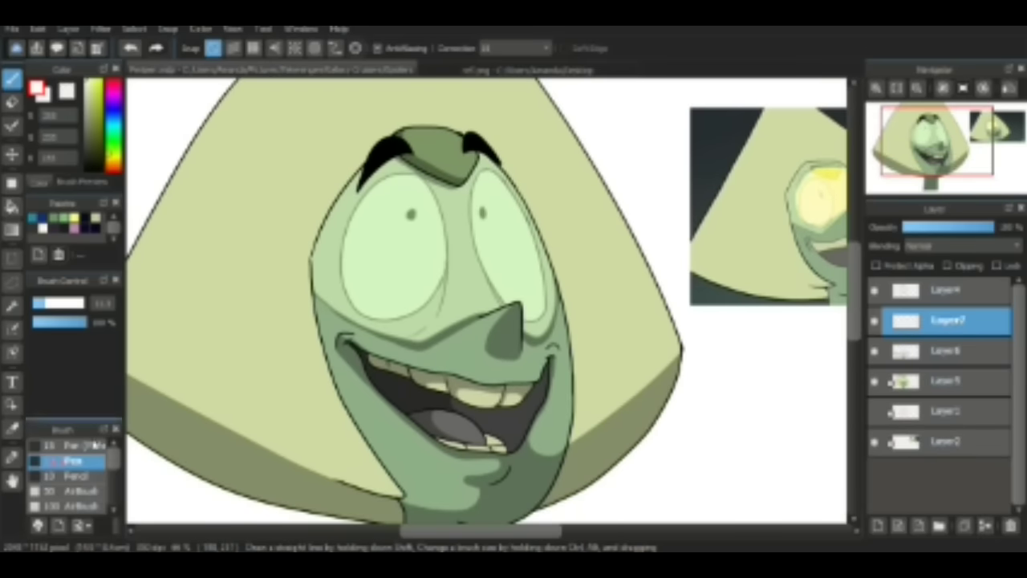
{"action": "left_click", "coordinate": [922, 352]}
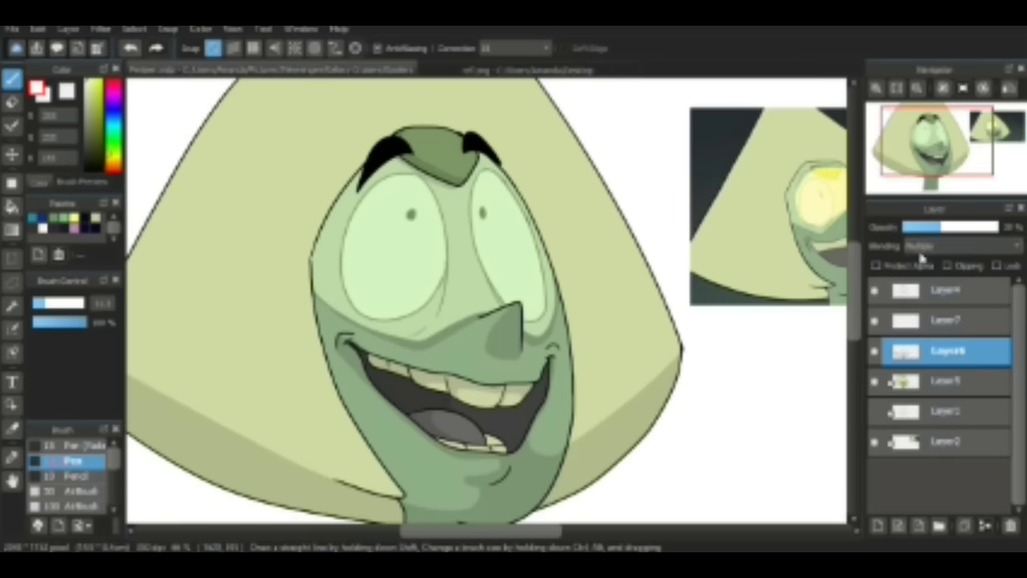
Step: Set Layer7 to Overlay blending and paint white highlights on the nose ridge and the forehead gem
{"action": "left_click", "coordinate": [930, 310]}
{"action": "scroll", "coordinate": [449, 259], "scroll_direction": "up", "scroll_amount": 3}
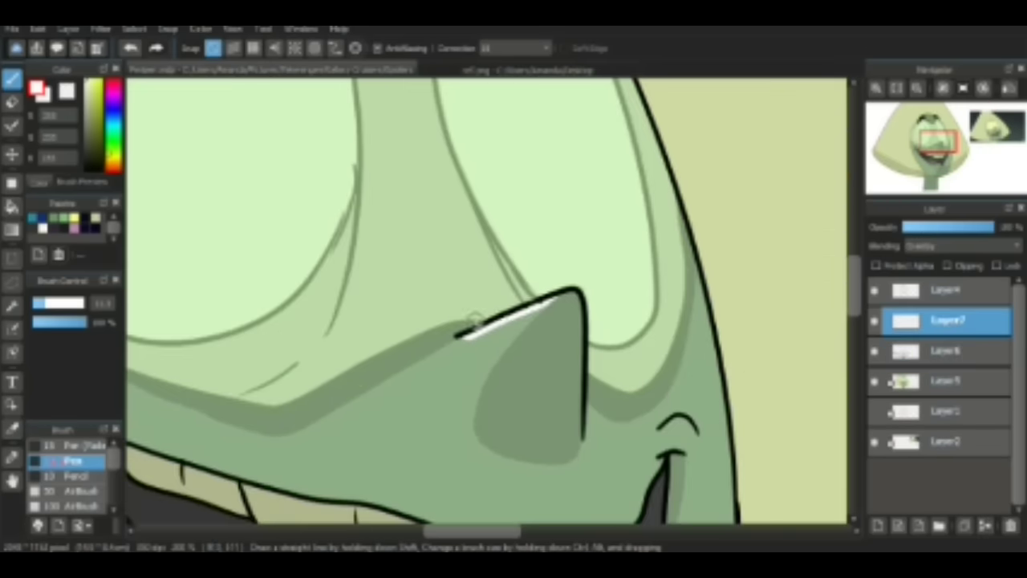
{"action": "scroll", "coordinate": [473, 317], "scroll_direction": "up", "scroll_amount": 5}
{"action": "left_click_drag", "start_coordinate": [417, 157], "coordinate": [459, 163]}
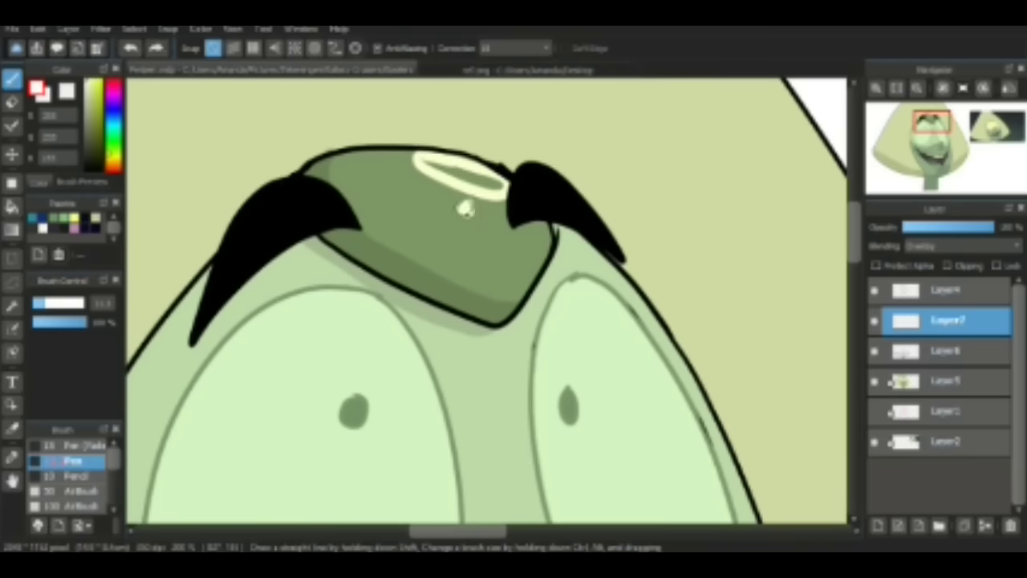
{"action": "scroll", "coordinate": [462, 225], "scroll_direction": "down", "scroll_amount": 3}
{"action": "scroll", "coordinate": [426, 321], "scroll_direction": "up", "scroll_amount": 3}
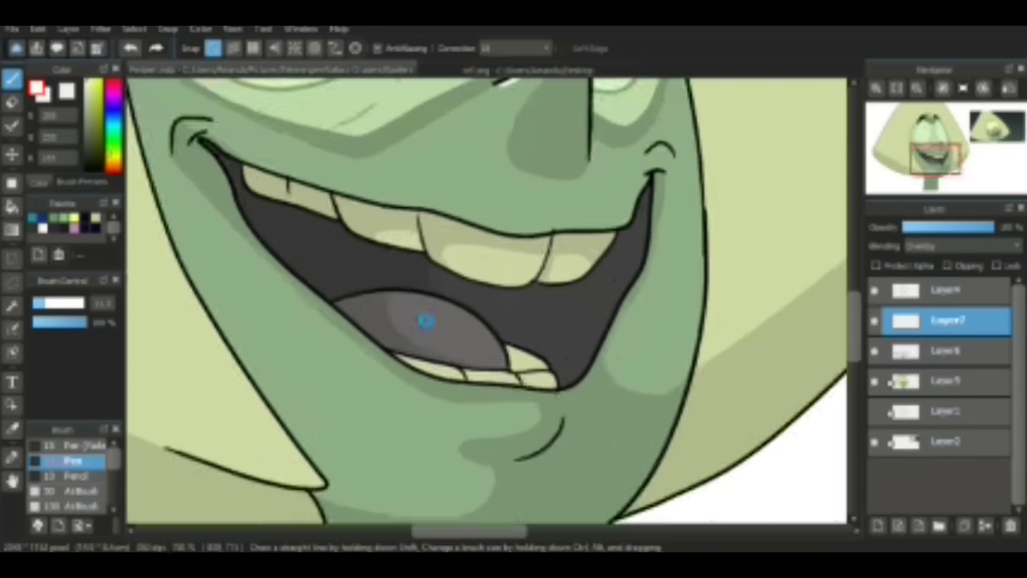
Step: Paint white highlights along the tongue's upper edge and on the chin below the lower teeth
{"action": "scroll", "coordinate": [425, 321], "scroll_direction": "up", "scroll_amount": 1}
{"action": "left_click_drag", "start_coordinate": [445, 293], "coordinate": [491, 313]}
{"action": "scroll", "coordinate": [362, 291], "scroll_direction": "up", "scroll_amount": 3}
{"action": "scroll", "coordinate": [481, 337], "scroll_direction": "down", "scroll_amount": 5}
{"action": "left_click_drag", "start_coordinate": [495, 350], "coordinate": [521, 340]}
{"action": "scroll", "coordinate": [471, 203], "scroll_direction": "up", "scroll_amount": 2}
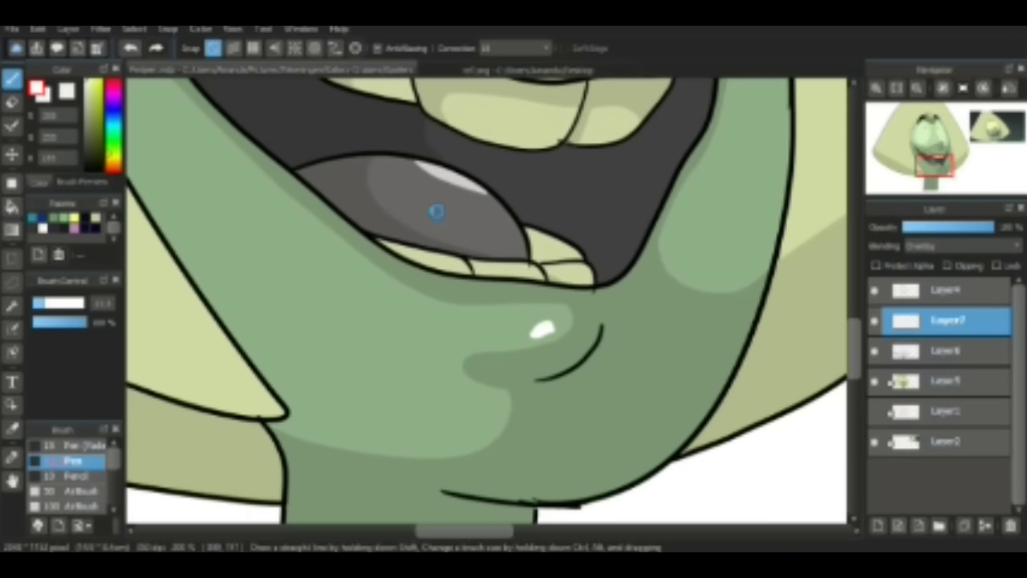
Step: Lower the opacity of the Layer7 highlights to about half
{"action": "scroll", "coordinate": [436, 214], "scroll_direction": "down", "scroll_amount": 3}
{"action": "scroll", "coordinate": [438, 345], "scroll_direction": "down", "scroll_amount": 1}
{"action": "left_click", "coordinate": [950, 228]}
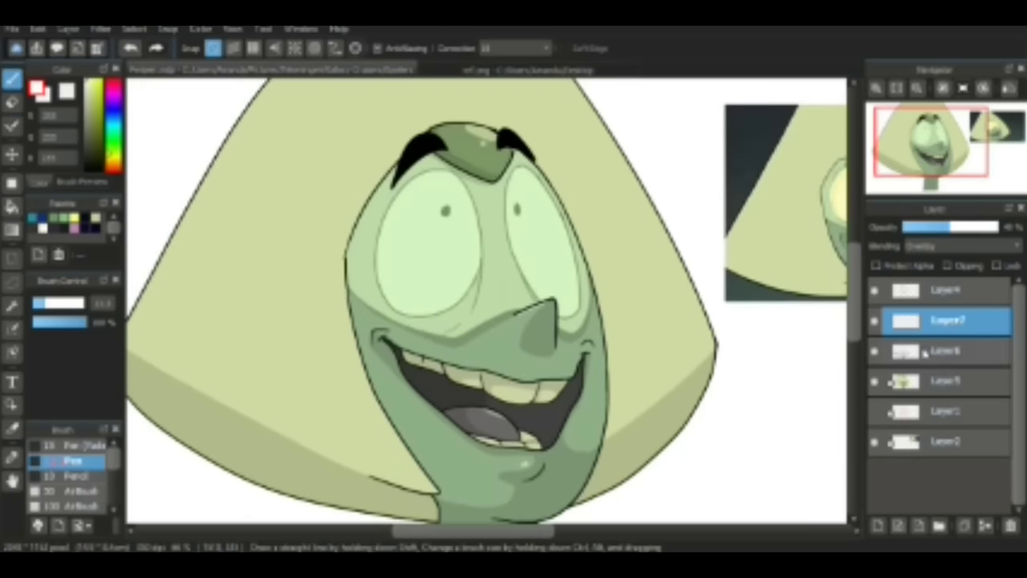
Step: Choose the AirBrush and add a clipping layer above Layer7 with Overlay blending
{"action": "left_click", "coordinate": [70, 490]}
{"action": "key", "text": "ctrl+shift+n"}
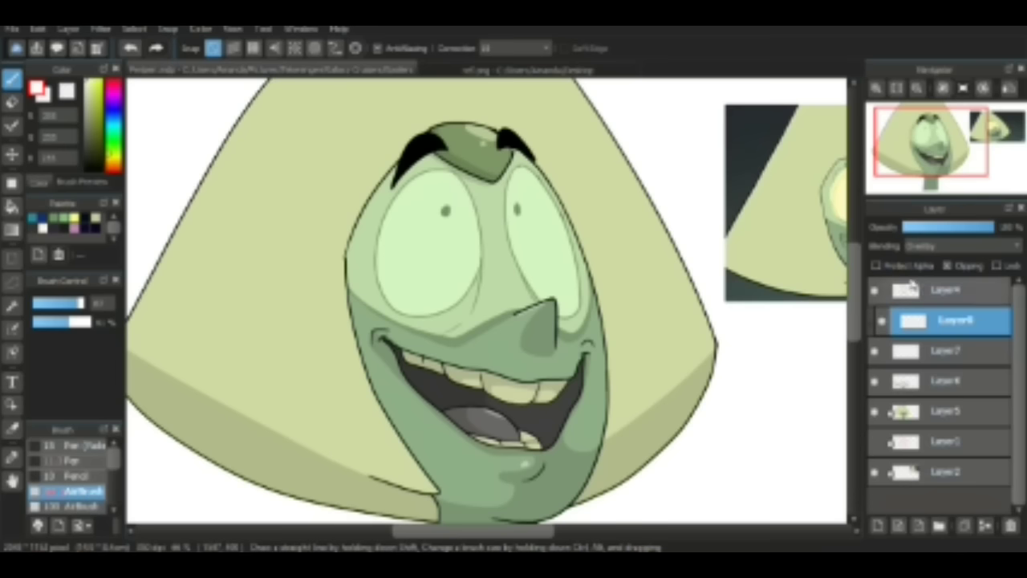
Step: Move the clipping layer down onto Layer5 and airbrush white highlights on the nose bridge, eyes and forehead gem
{"action": "key", "text": "ctrl+bracketleft"}
{"action": "key", "text": "ctrl+bracketleft"}
{"action": "mouse_move", "coordinate": [500, 293]}
{"action": "left_mouse_down"}
{"action": "mouse_move", "coordinate": [501, 252]}
{"action": "mouse_move", "coordinate": [452, 279]}
{"action": "mouse_move", "coordinate": [466, 186]}
{"action": "mouse_move", "coordinate": [459, 207]}
{"action": "mouse_move", "coordinate": [438, 175]}
{"action": "mouse_move", "coordinate": [545, 210]}
{"action": "mouse_move", "coordinate": [407, 216]}
{"action": "mouse_move", "coordinate": [419, 250]}
{"action": "mouse_move", "coordinate": [525, 293]}
{"action": "left_mouse_up"}
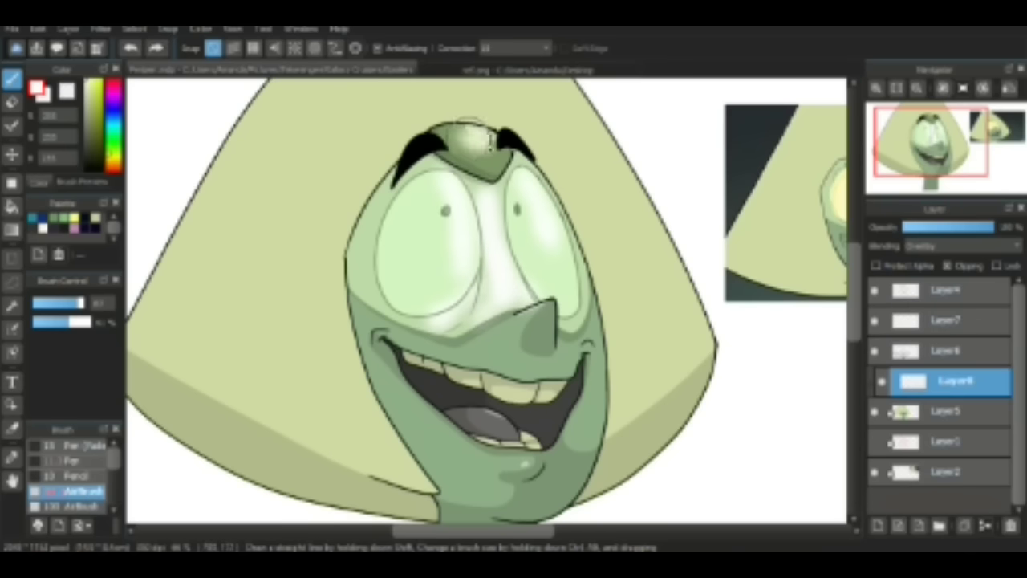
{"action": "scroll", "coordinate": [485, 136], "scroll_direction": "down", "scroll_amount": 3}
{"action": "scroll", "coordinate": [450, 112], "scroll_direction": "up", "scroll_amount": 4}
Step: Lower the AirBrush opacity and paint soft white highlights down both sides of the hair
{"action": "left_click_drag", "start_coordinate": [435, 103], "coordinate": [665, 401]}
{"action": "key", "text": "ctrl+z"}
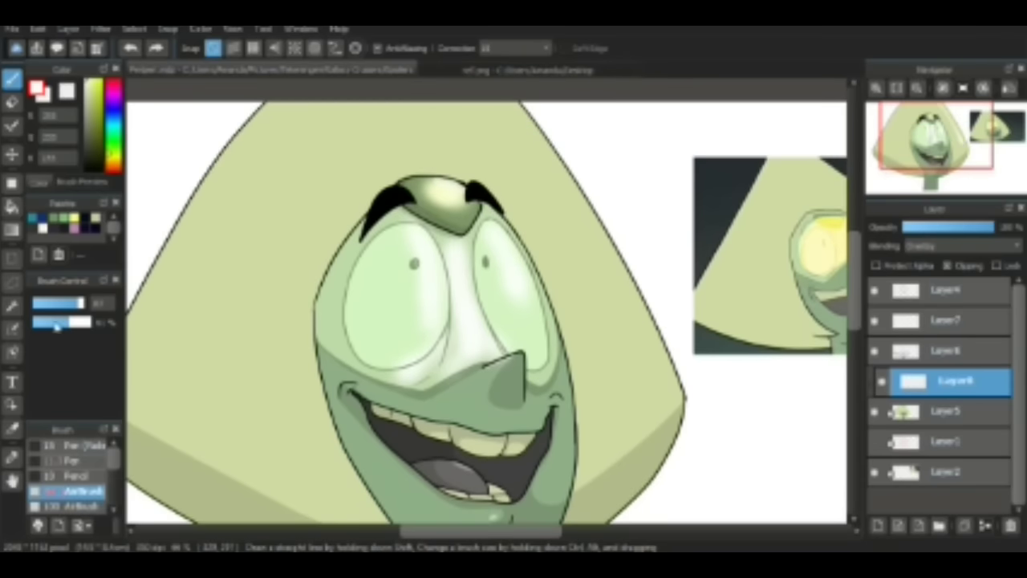
{"action": "left_click", "coordinate": [57, 325]}
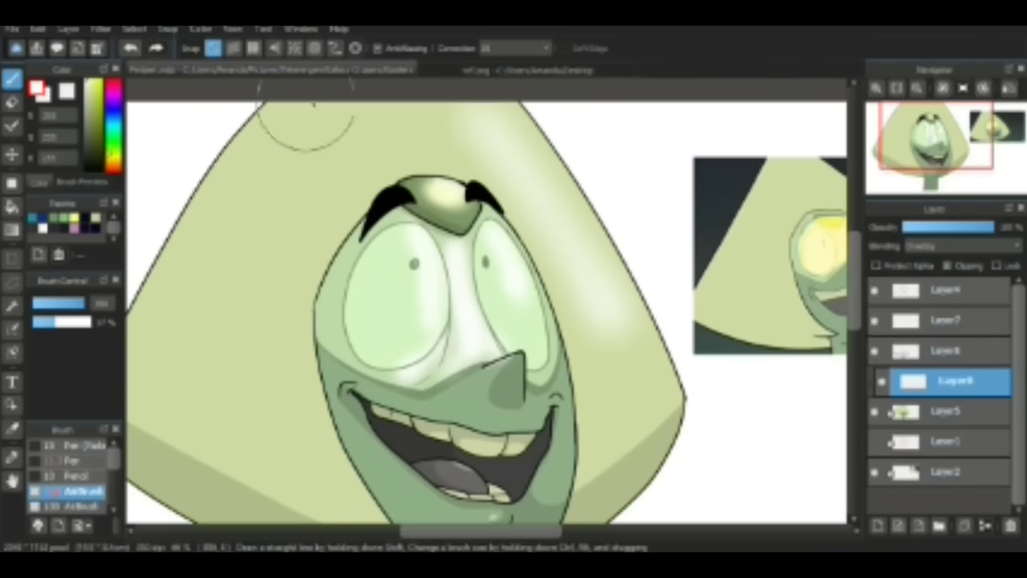
{"action": "scroll", "coordinate": [321, 289], "scroll_direction": "up", "scroll_amount": 2}
{"action": "scroll", "coordinate": [469, 282], "scroll_direction": "down", "scroll_amount": 3}
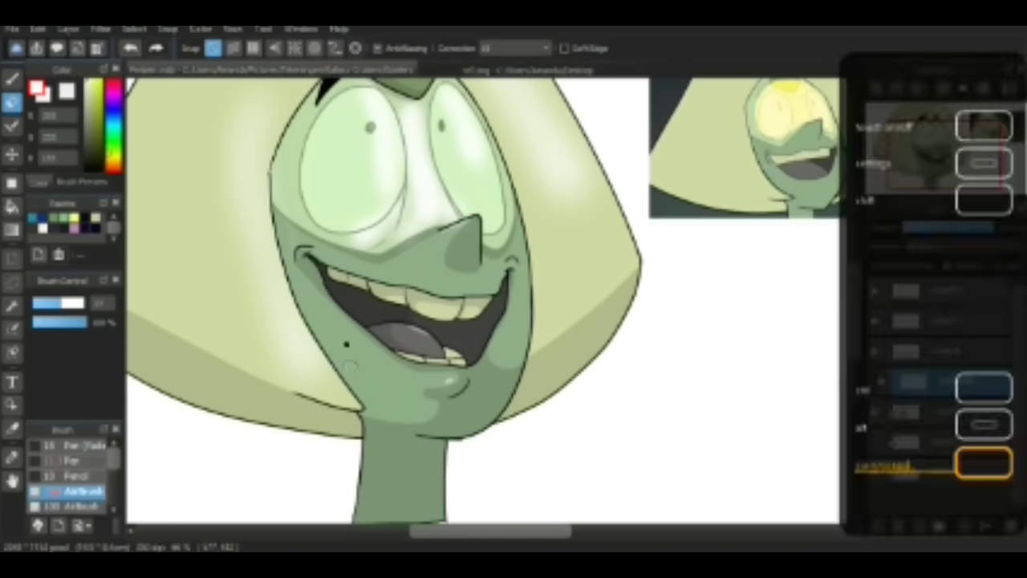
{"action": "key", "text": "b"}
{"action": "scroll", "coordinate": [423, 246], "scroll_direction": "down", "scroll_amount": 1}
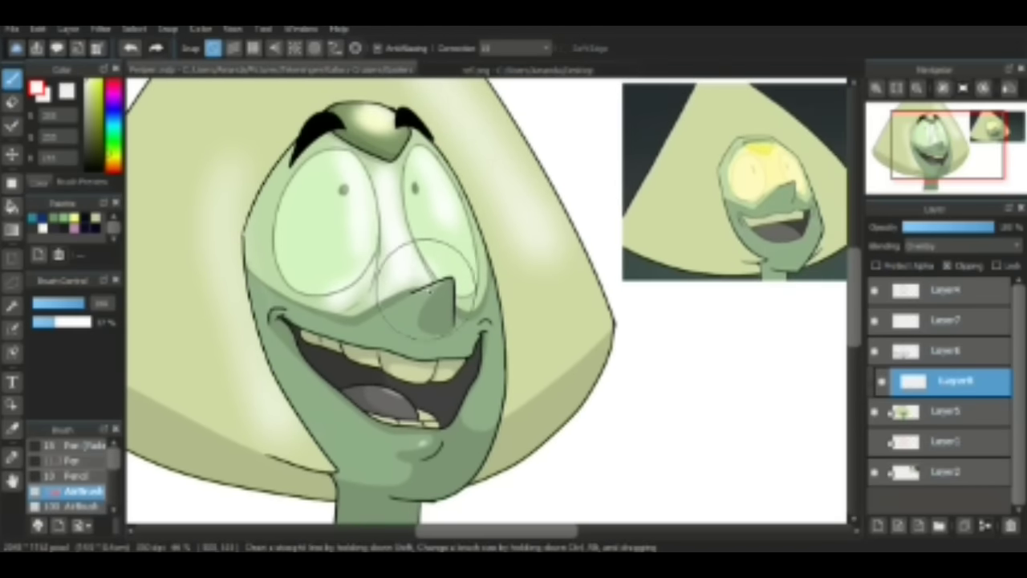
Step: Airbrush a white highlight along the nose ridge and lower Layer8's opacity to about 60%
{"action": "scroll", "coordinate": [482, 298], "scroll_direction": "up", "scroll_amount": 3}
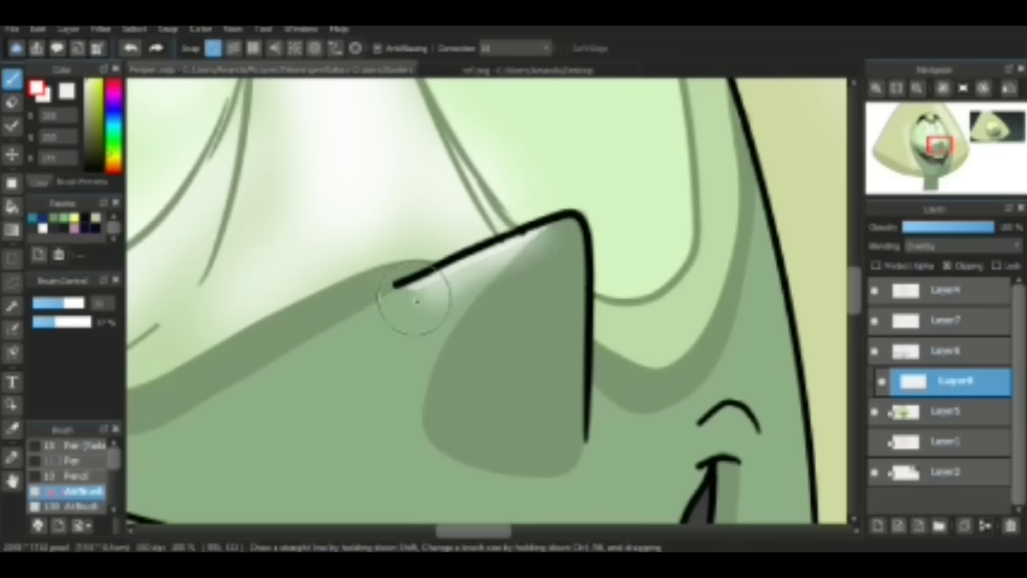
{"action": "scroll", "coordinate": [412, 297], "scroll_direction": "down", "scroll_amount": 3}
{"action": "left_click_drag", "start_coordinate": [993, 228], "coordinate": [962, 228]}
{"action": "scroll", "coordinate": [316, 321], "scroll_direction": "down", "scroll_amount": 1}
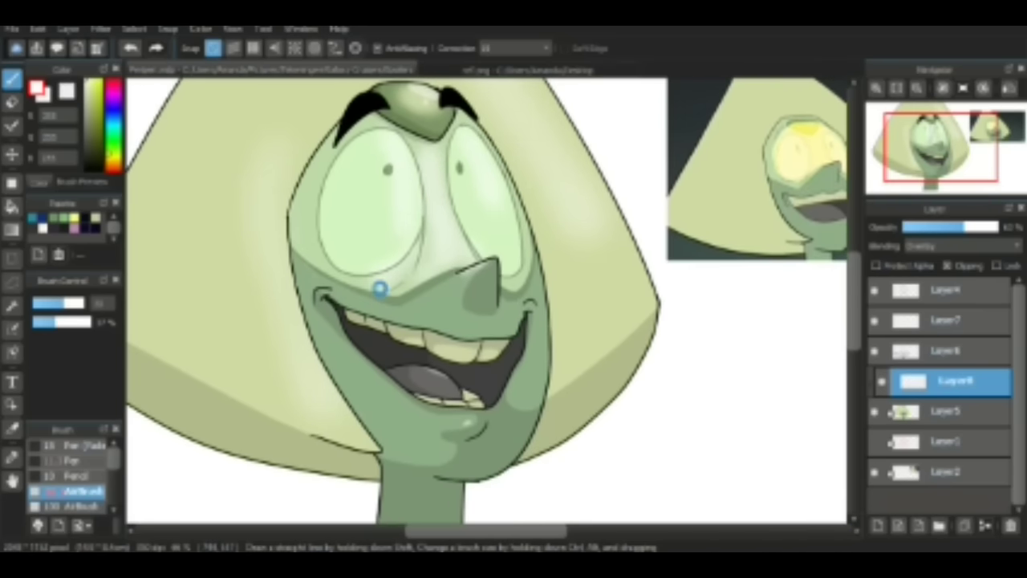
{"action": "scroll", "coordinate": [802, 313], "scroll_direction": "up", "scroll_amount": 2}
Step: Add an unclipped Normal layer above Layer8 and outline the glow area around the eyes and gem with a pale yellow Pen
{"action": "key", "text": "ctrl+shift+n"}
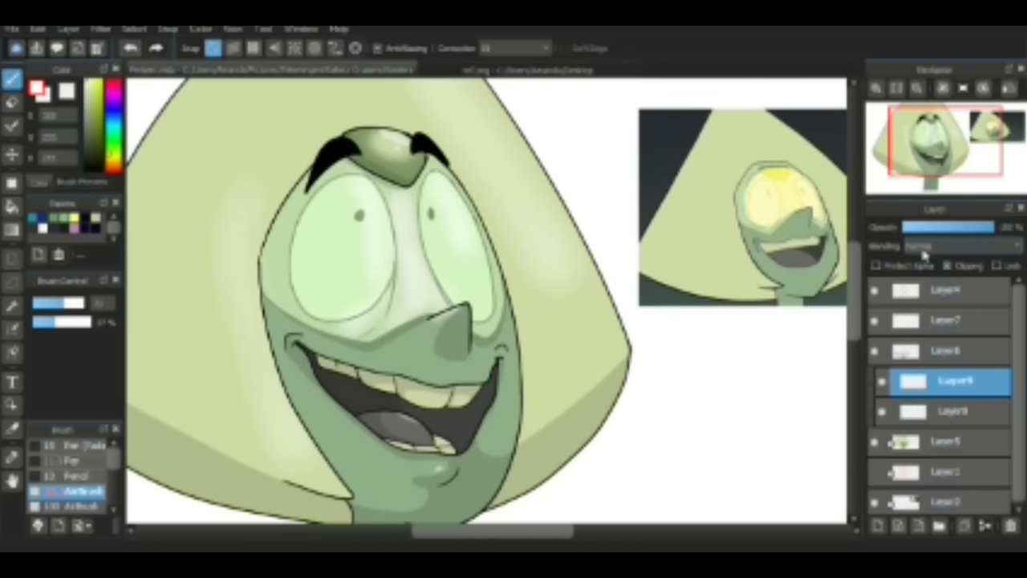
{"action": "key", "text": "i"}
{"action": "key", "text": "b"}
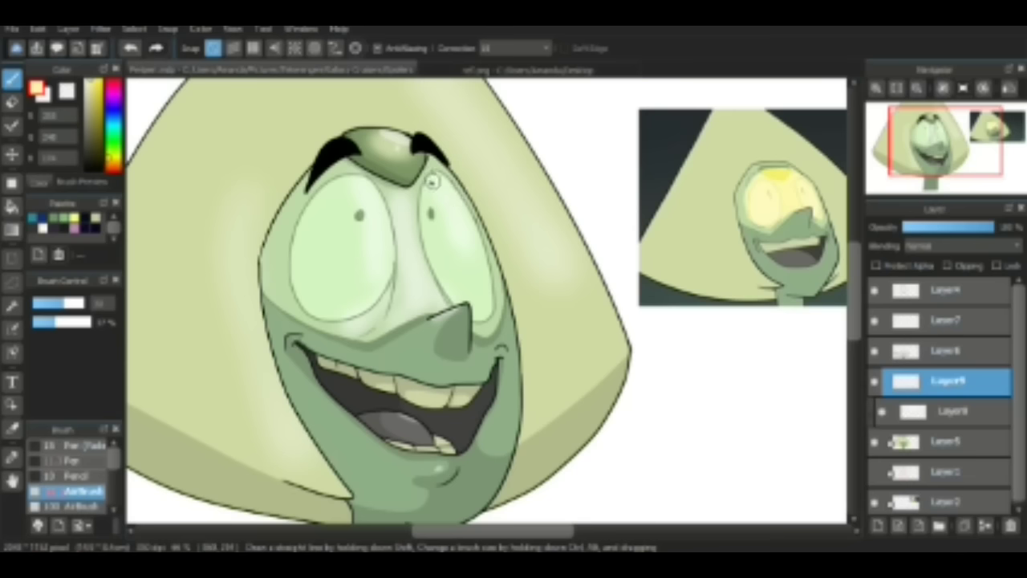
{"action": "left_click", "coordinate": [73, 461]}
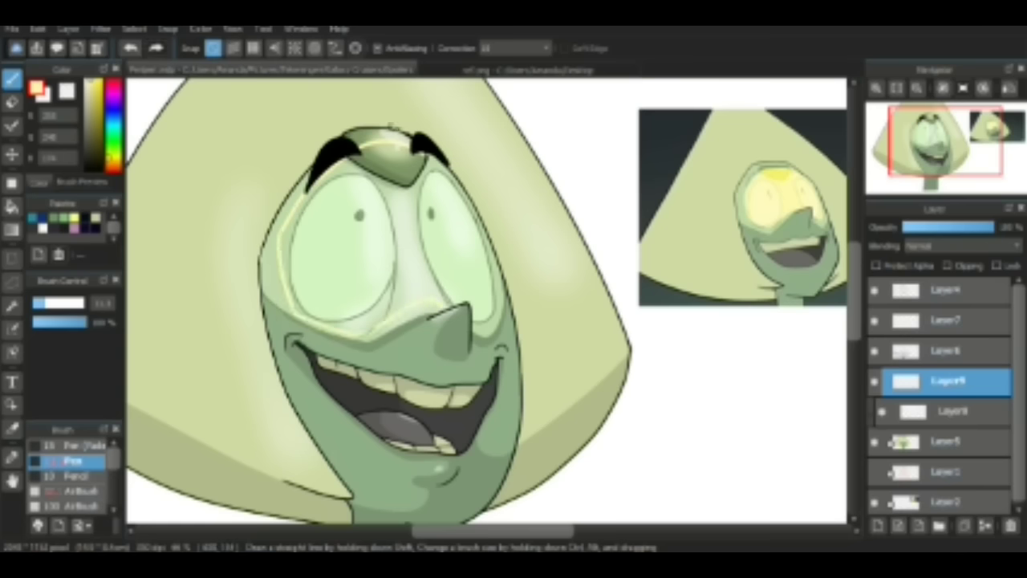
Step: Fill the outlined area across the eyes, nose bridge and forehead gem with pale yellow using the Bucket tool
{"action": "key", "text": "g"}
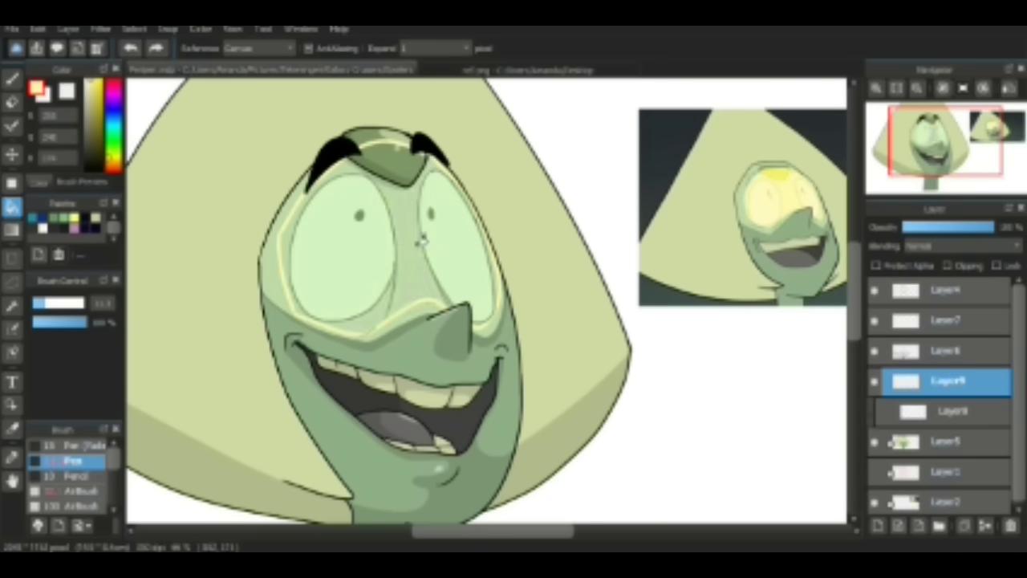
{"action": "left_click", "coordinate": [385, 256]}
{"action": "left_click", "coordinate": [337, 240]}
{"action": "left_click", "coordinate": [457, 240]}
{"action": "left_click", "coordinate": [379, 160]}
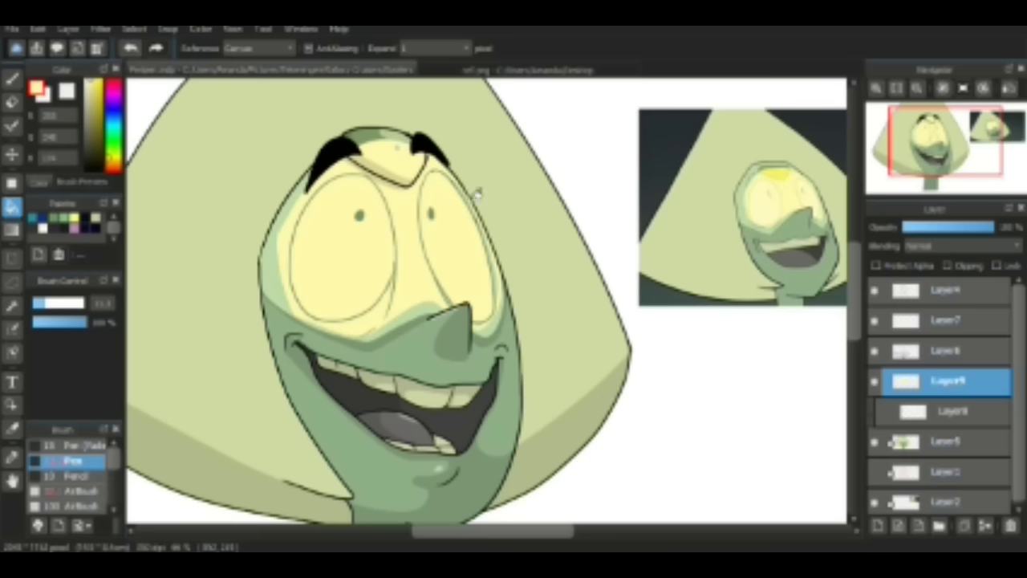
Step: Touch up gaps and edges of the pale yellow fill around the eyes, gem and nose with the Pen and Eraser
{"action": "key", "text": "b"}
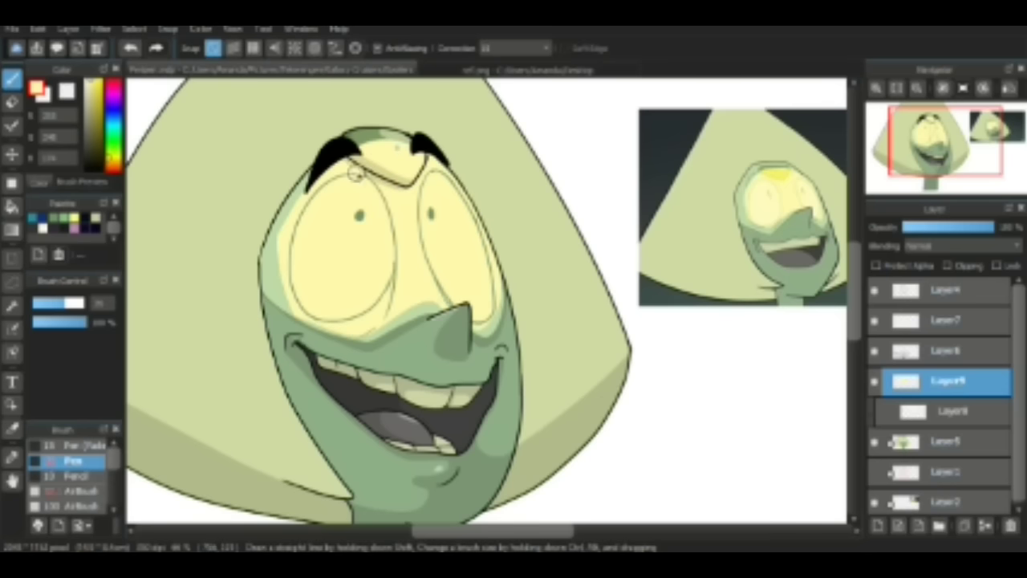
{"action": "left_click", "coordinate": [430, 213]}
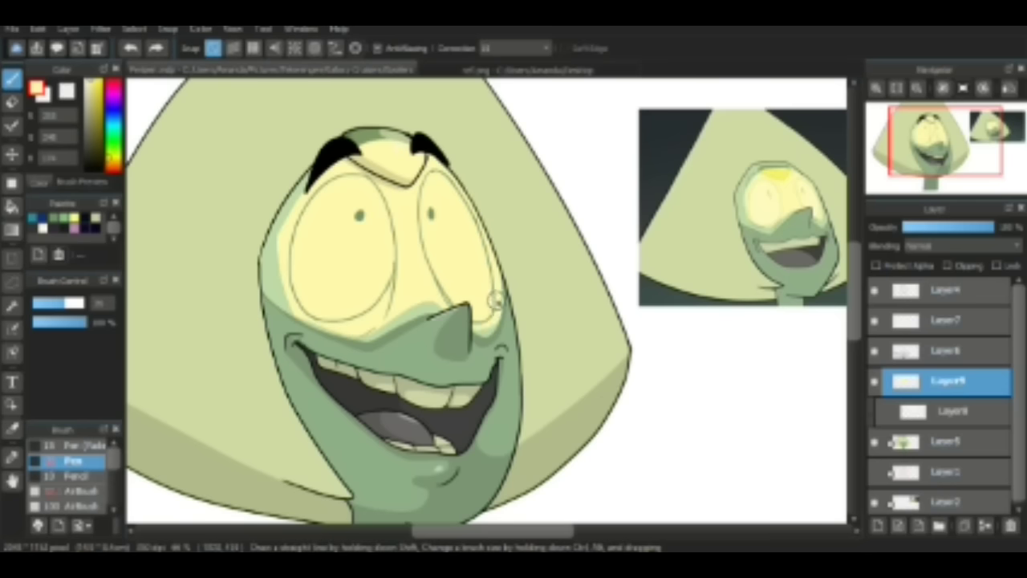
{"action": "scroll", "coordinate": [464, 300], "scroll_direction": "up", "scroll_amount": 2}
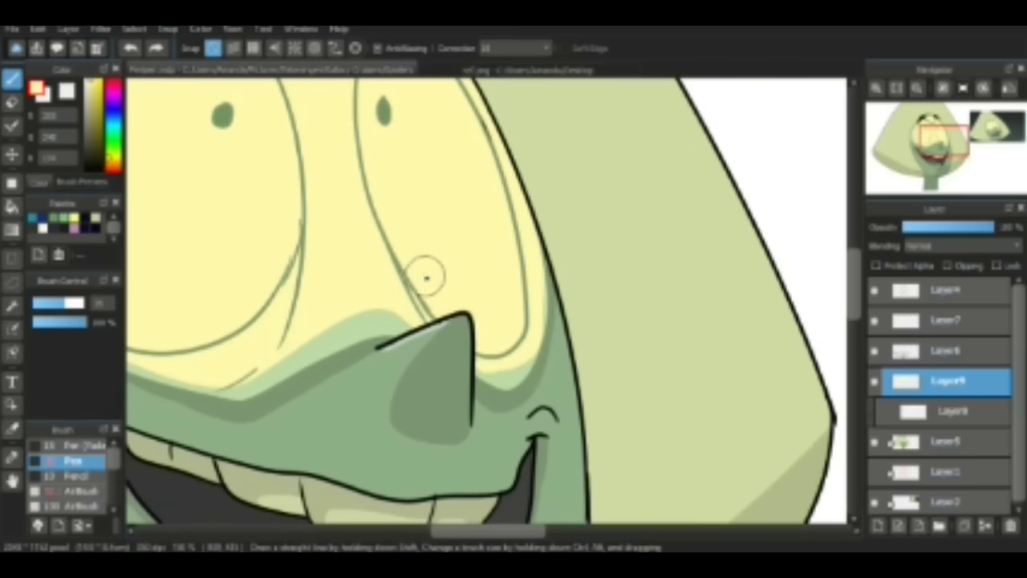
{"action": "scroll", "coordinate": [484, 271], "scroll_direction": "up", "scroll_amount": 2}
{"action": "scroll", "coordinate": [509, 276], "scroll_direction": "left", "scroll_amount": 5}
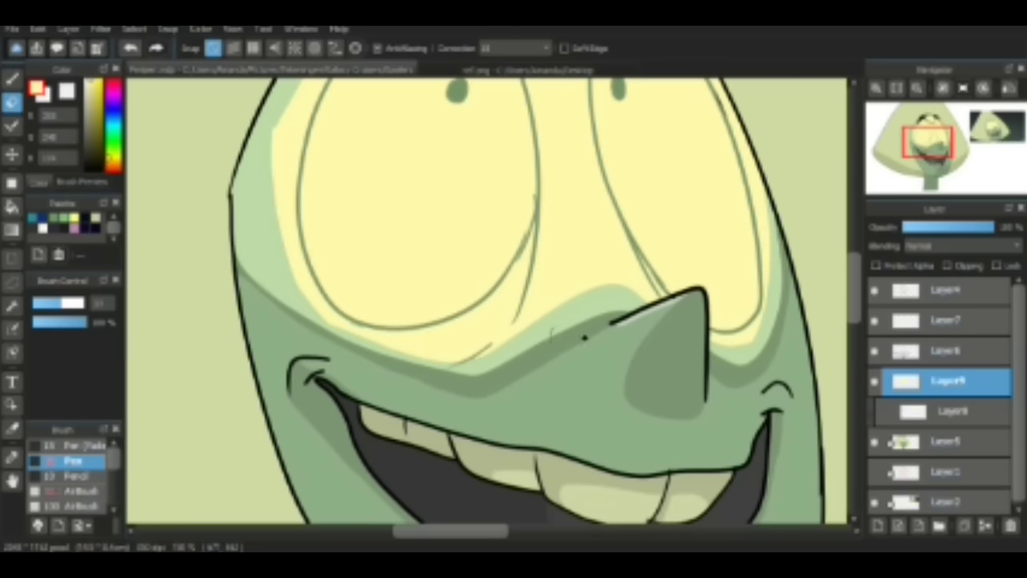
{"action": "scroll", "coordinate": [584, 338], "scroll_direction": "up", "scroll_amount": 3}
{"action": "key", "text": "b"}
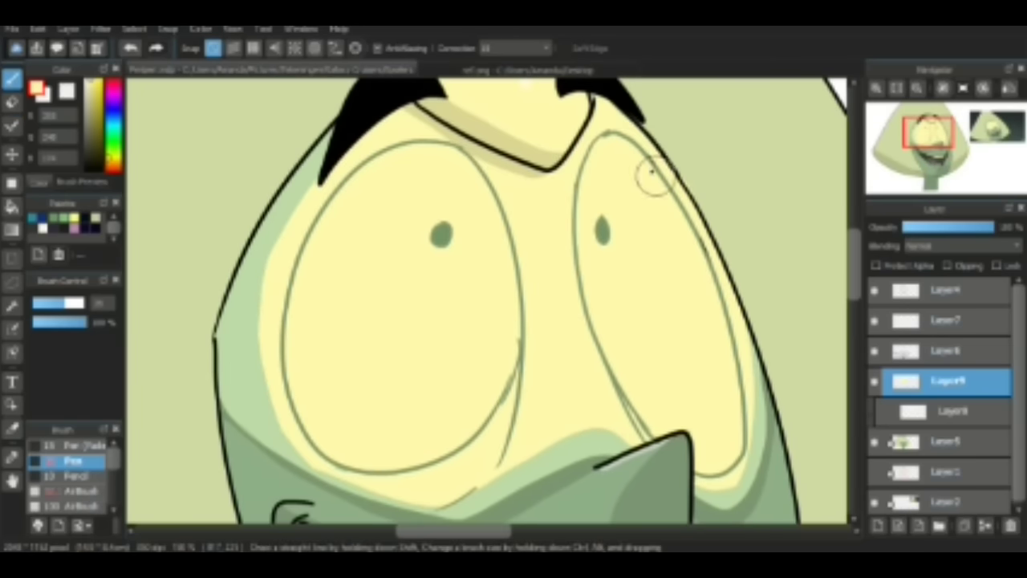
Step: Move Layer9 to the top of the stack, lower its opacity to about half and set its blending to Multiply
{"action": "scroll", "coordinate": [506, 202], "scroll_direction": "down", "scroll_amount": 2}
{"action": "left_click_drag", "start_coordinate": [947, 381], "coordinate": [946, 285]}
{"action": "left_click_drag", "start_coordinate": [961, 231], "coordinate": [949, 229]}
{"action": "key", "text": "e"}
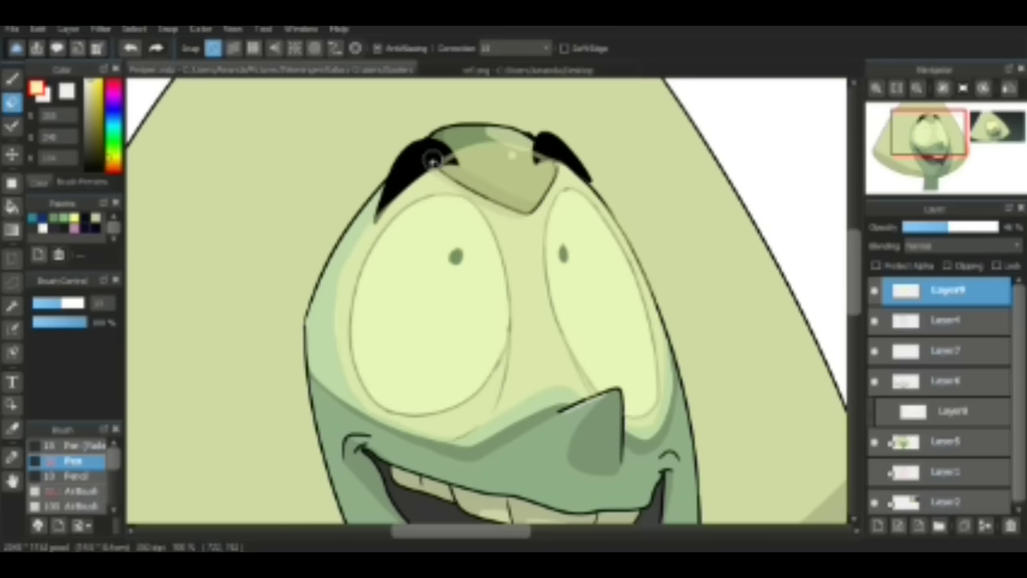
{"action": "left_click", "coordinate": [923, 245]}
{"action": "left_click", "coordinate": [922, 263]}
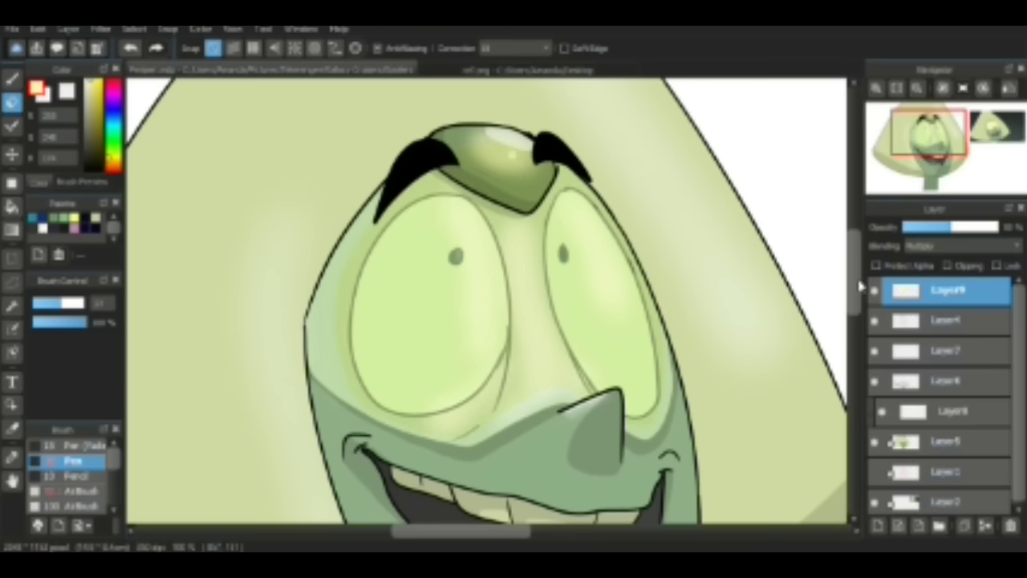
Step: Soften the edges of Layer9's yellow glow along the cheeks and nose with the Blur brush
{"action": "key", "text": "b"}
{"action": "scroll", "coordinate": [72, 473], "scroll_direction": "down", "scroll_amount": 2}
{"action": "left_click", "coordinate": [73, 476]}
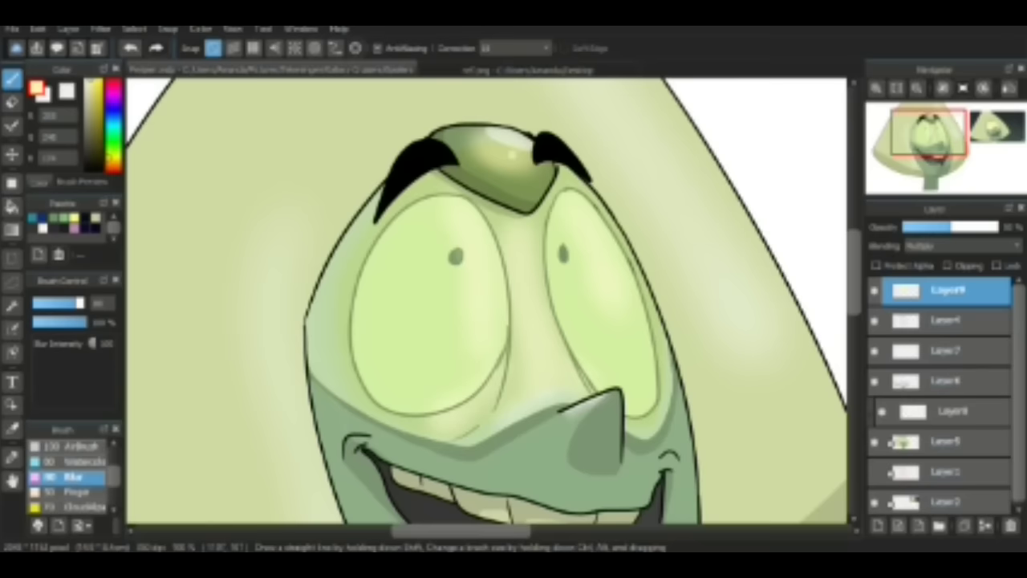
{"action": "left_click_drag", "start_coordinate": [632, 293], "coordinate": [550, 185]}
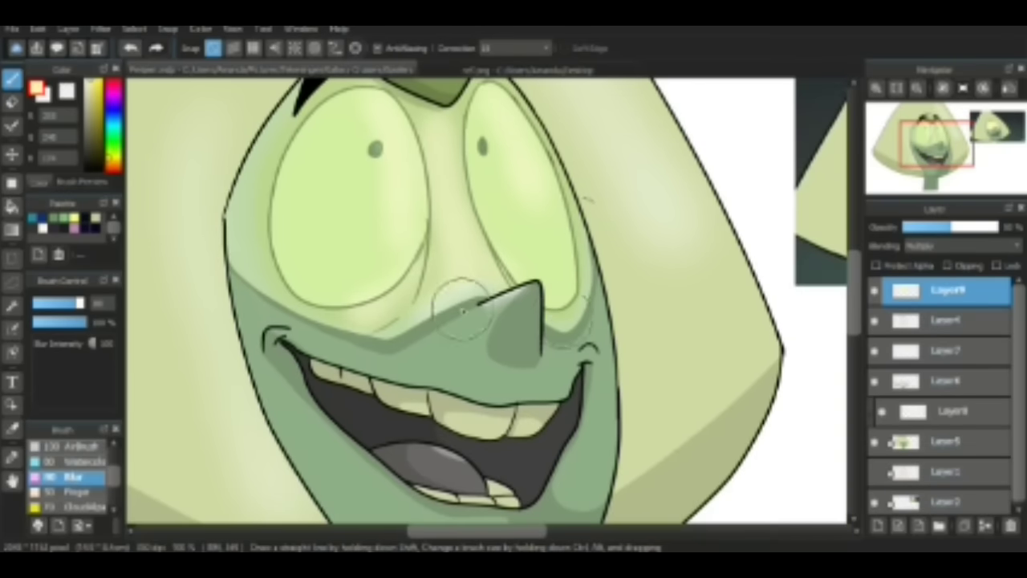
Step: Add a Normal layer above Layer9 and airbrush faint pale yellow light over the eyes at low opacity
{"action": "scroll", "coordinate": [461, 309], "scroll_direction": "up", "scroll_amount": 2}
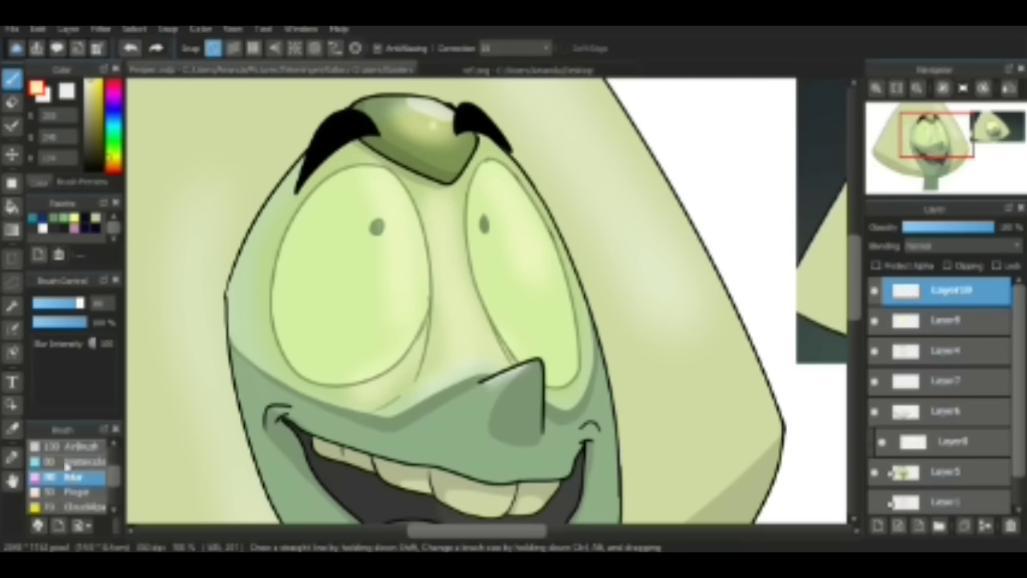
{"action": "scroll", "coordinate": [500, 375], "scroll_direction": "down", "scroll_amount": 6}
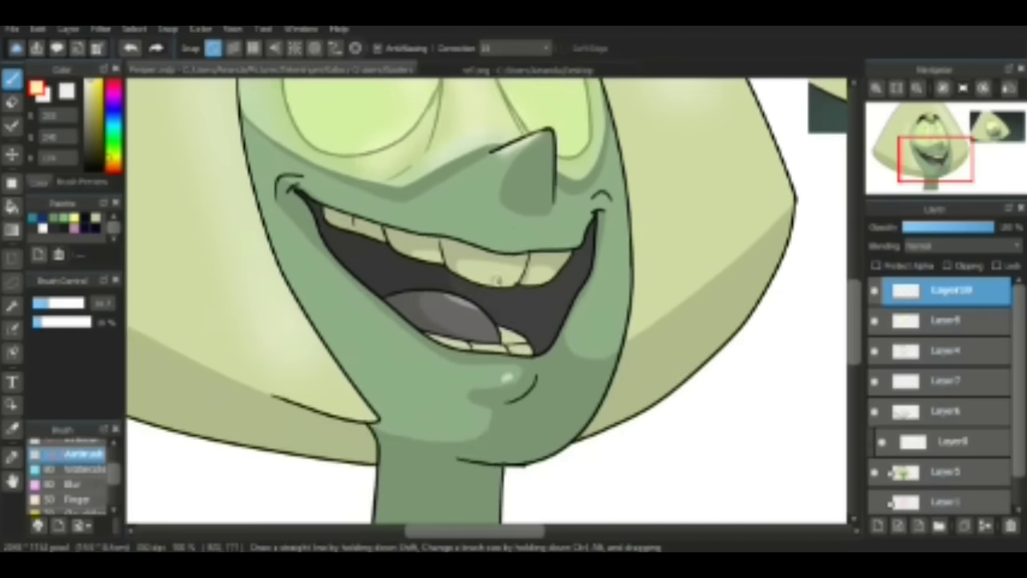
{"action": "scroll", "coordinate": [482, 305], "scroll_direction": "up", "scroll_amount": 5}
{"action": "scroll", "coordinate": [481, 305], "scroll_direction": "down", "scroll_amount": 2}
{"action": "scroll", "coordinate": [394, 213], "scroll_direction": "down", "scroll_amount": 2}
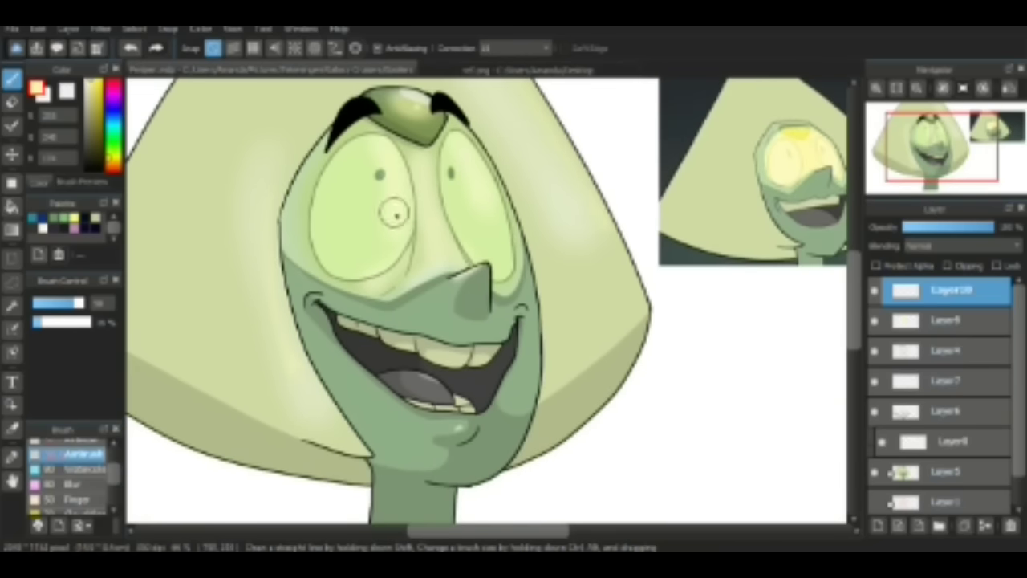
{"action": "scroll", "coordinate": [357, 214], "scroll_direction": "up", "scroll_amount": 1}
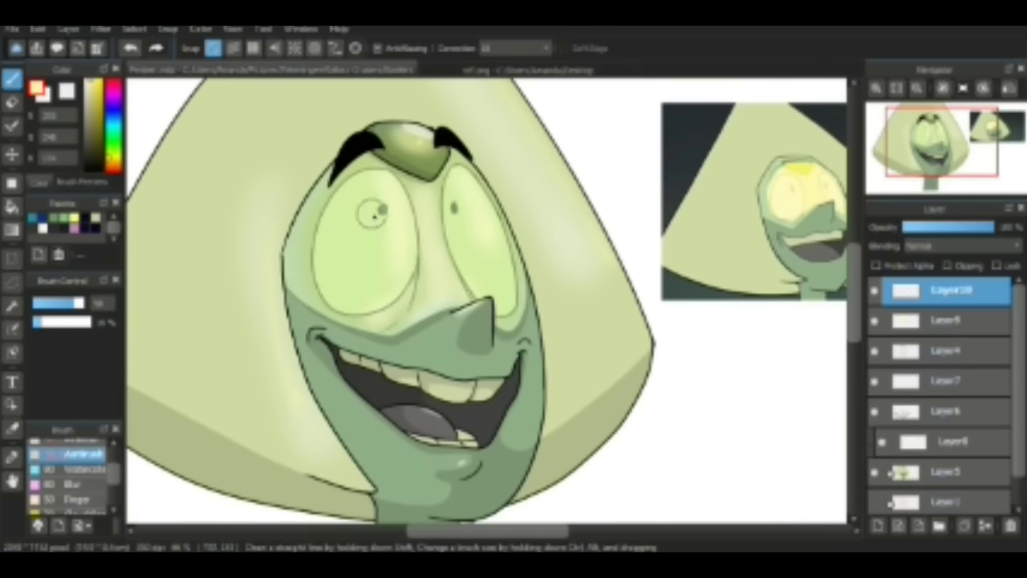
{"action": "scroll", "coordinate": [481, 191], "scroll_direction": "up", "scroll_amount": 1}
Step: Add a layer above Layer4 and draw tiny white highlights on the pupils with a thin Pen
{"action": "key", "text": "ctrl+shift+n"}
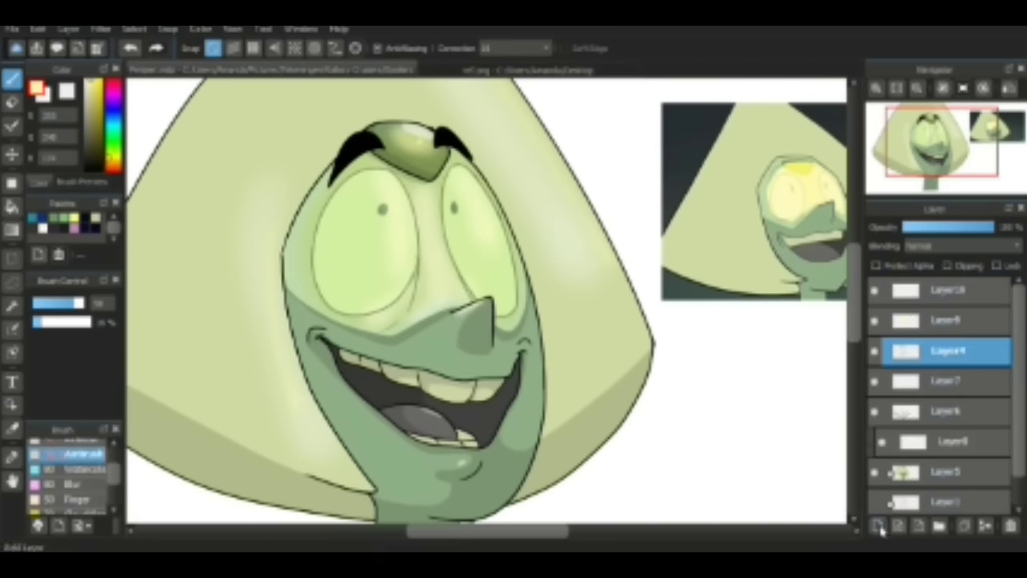
{"action": "scroll", "coordinate": [482, 191], "scroll_direction": "up", "scroll_amount": 4}
{"action": "left_click", "coordinate": [68, 459]}
{"action": "left_click_drag", "start_coordinate": [484, 300], "coordinate": [341, 403]}
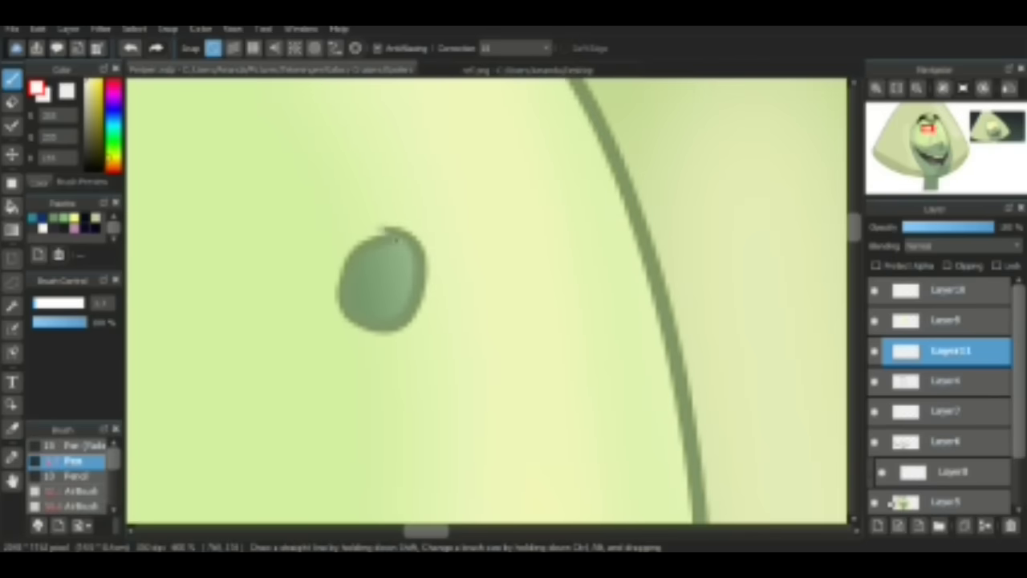
{"action": "scroll", "coordinate": [460, 195], "scroll_direction": "down", "scroll_amount": 8}
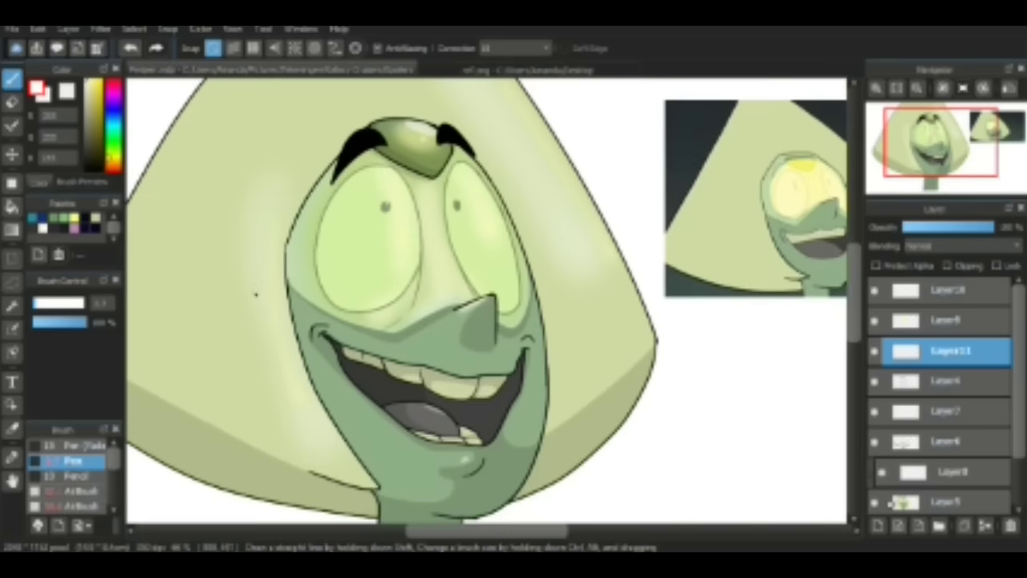
{"action": "scroll", "coordinate": [283, 105], "scroll_direction": "down", "scroll_amount": 3}
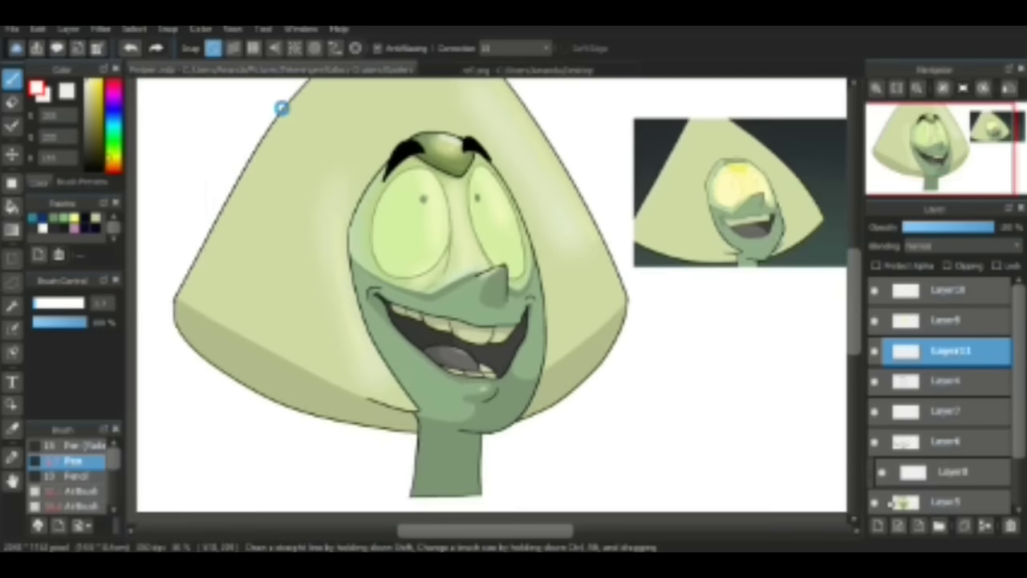
Step: Place a new blank layer at the bottom of the stack and add a folder above Layer10
{"action": "left_click_drag", "start_coordinate": [899, 350], "coordinate": [942, 499]}
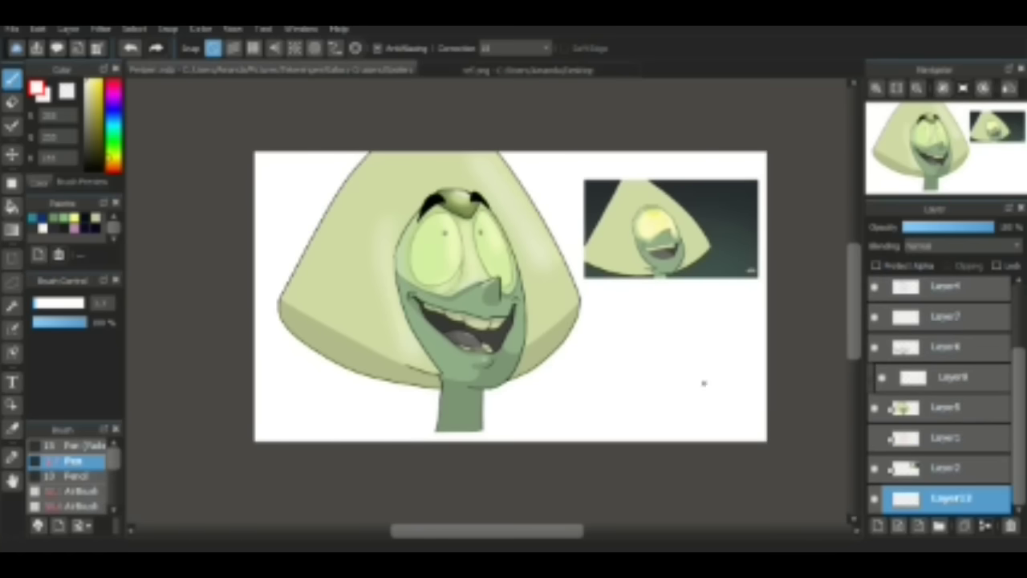
{"action": "scroll", "coordinate": [938, 361], "scroll_direction": "up", "scroll_amount": 3}
{"action": "left_click", "coordinate": [947, 320]}
{"action": "left_click", "coordinate": [932, 350]}
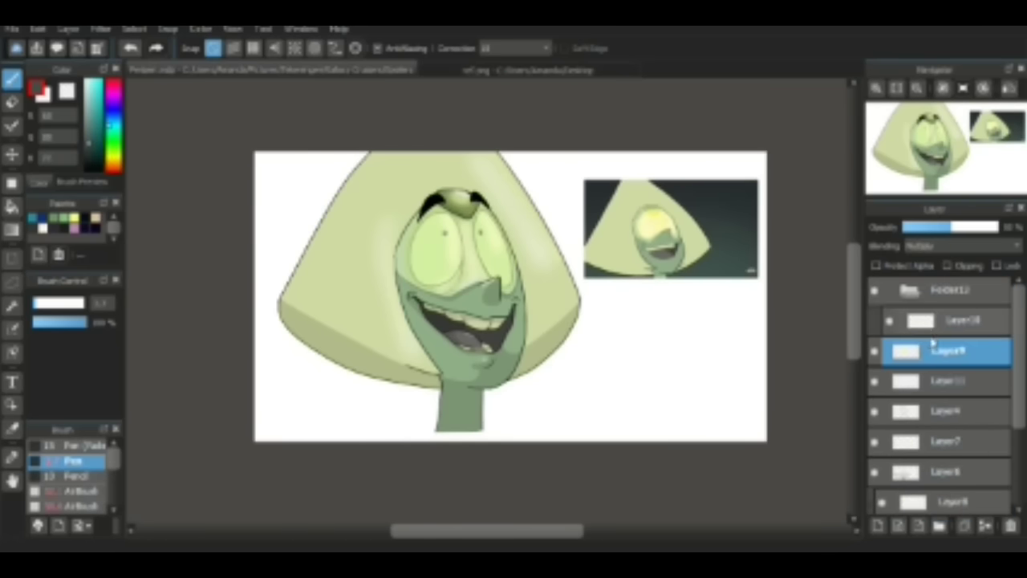
{"action": "left_click_drag", "start_coordinate": [922, 320], "coordinate": [925, 309]}
{"action": "left_click", "coordinate": [925, 301]}
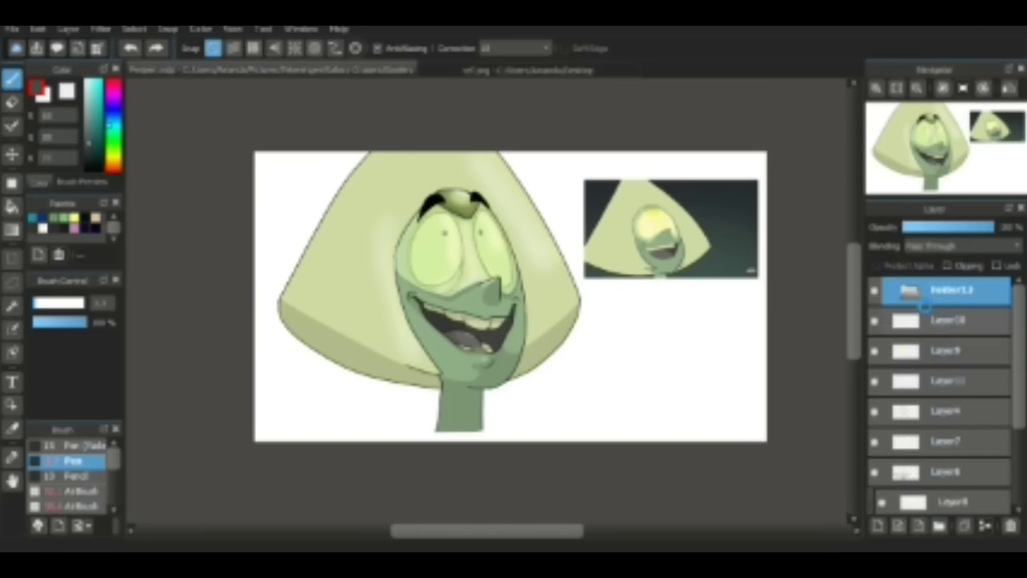
Step: Move Layer5 and the other character layers into Folder13, and hide the folder
{"action": "scroll", "coordinate": [923, 325], "scroll_direction": "down", "scroll_amount": 2}
{"action": "left_click_drag", "start_coordinate": [944, 406], "coordinate": [935, 325]}
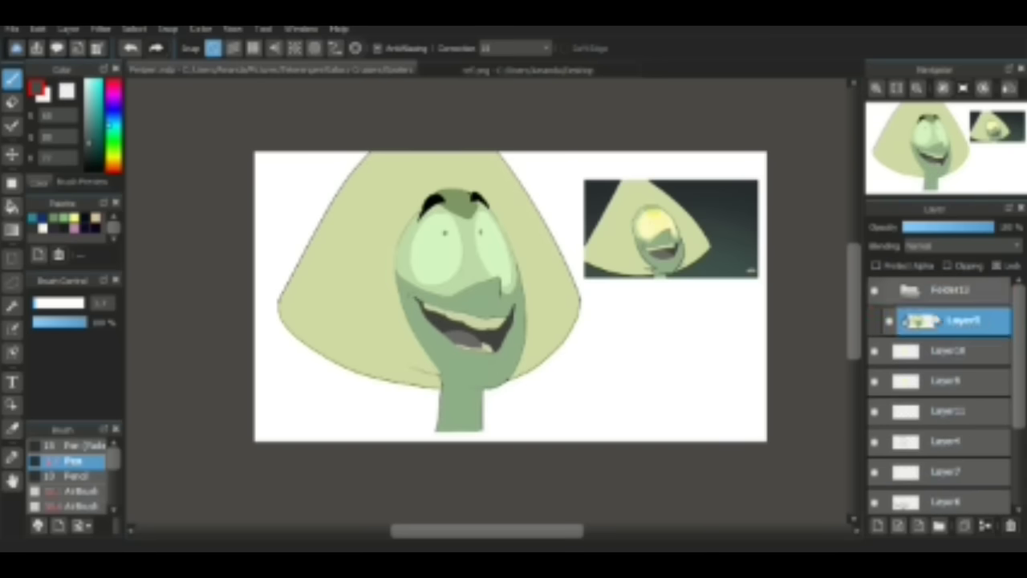
{"action": "mouse_move", "coordinate": [925, 394]}
{"action": "left_mouse_down"}
{"action": "mouse_move", "coordinate": [922, 442]}
{"action": "mouse_move", "coordinate": [922, 348]}
{"action": "mouse_move", "coordinate": [923, 404]}
{"action": "mouse_move", "coordinate": [931, 377]}
{"action": "left_mouse_up"}
{"action": "scroll", "coordinate": [918, 452], "scroll_direction": "up", "scroll_amount": 1}
{"action": "left_click", "coordinate": [922, 291]}
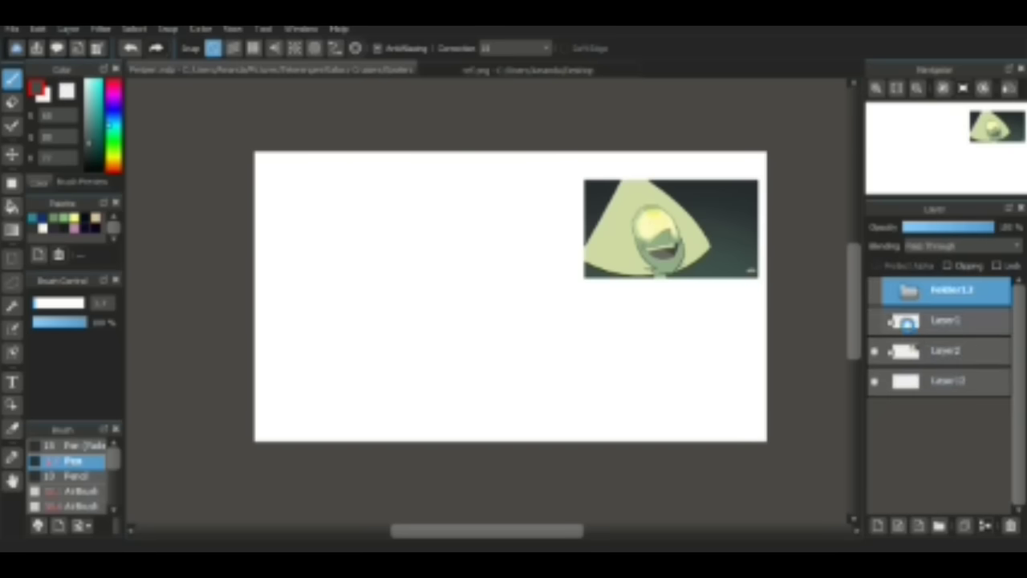
Step: Cover the whole of Layer12 with dark green using a very large Pen, and hide the reference image in Layer2
{"action": "left_click", "coordinate": [947, 381]}
{"action": "left_click_drag", "start_coordinate": [204, 385], "coordinate": [802, 386]}
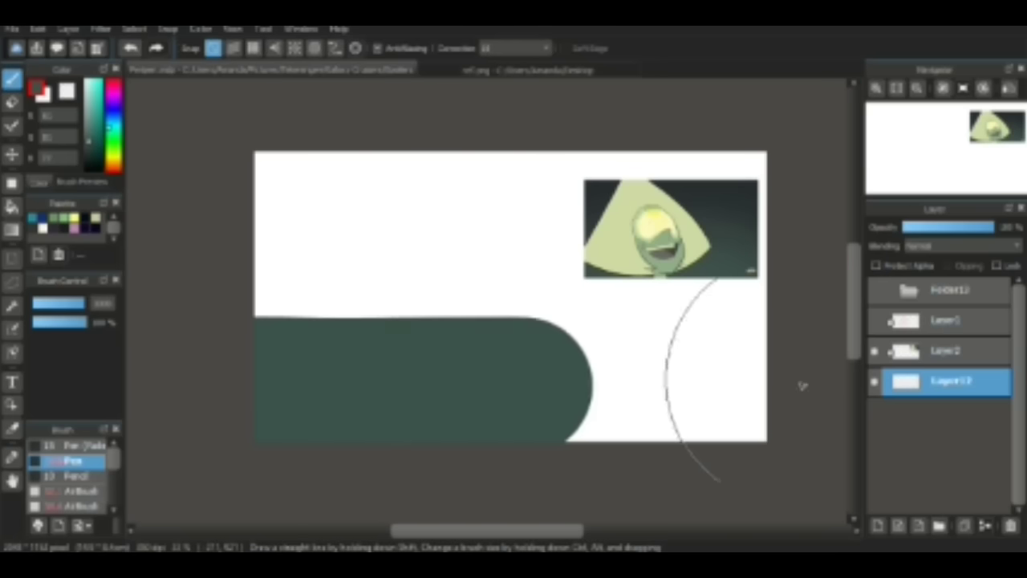
{"action": "key", "text": "ctrl+z"}
{"action": "left_click_drag", "start_coordinate": [201, 217], "coordinate": [289, 217]}
{"action": "key", "text": "ctrl+z"}
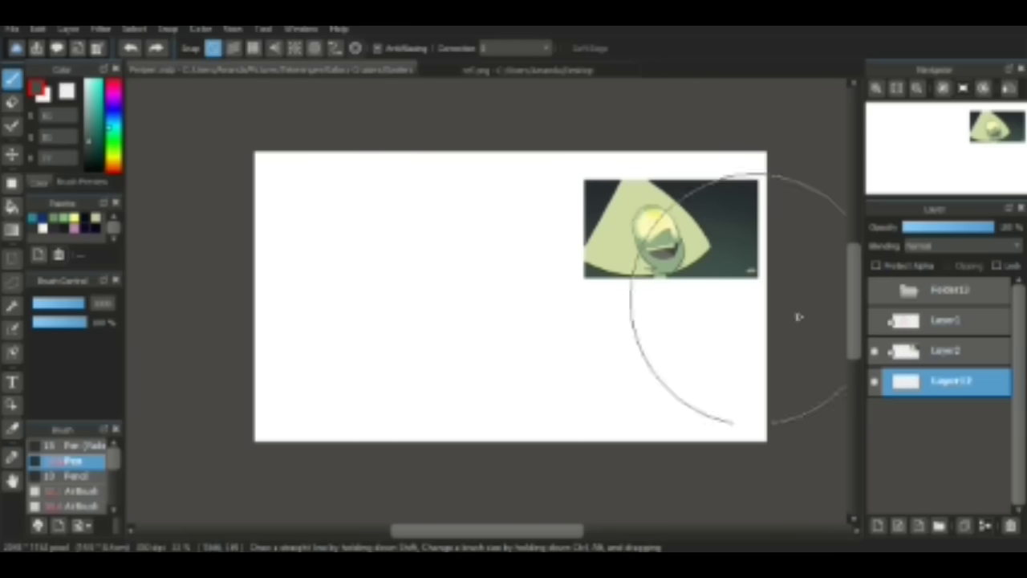
{"action": "left_click", "coordinate": [492, 310]}
{"action": "left_click", "coordinate": [878, 351]}
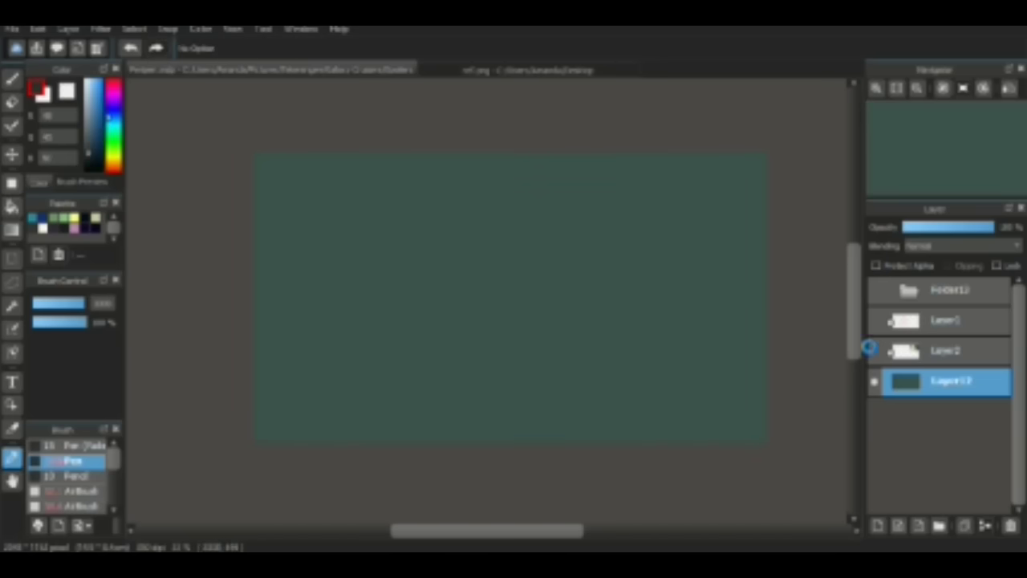
Step: Paint a dark blue-grey band across the upper part of the background and soften its lower edge with the Blur brush
{"action": "key", "text": "b"}
{"action": "mouse_move", "coordinate": [264, 164]}
{"action": "left_mouse_down"}
{"action": "mouse_move", "coordinate": [802, 158]}
{"action": "mouse_move", "coordinate": [177, 264]}
{"action": "left_mouse_up"}
{"action": "scroll", "coordinate": [113, 477], "scroll_direction": "down", "scroll_amount": 3}
{"action": "left_click", "coordinate": [72, 487]}
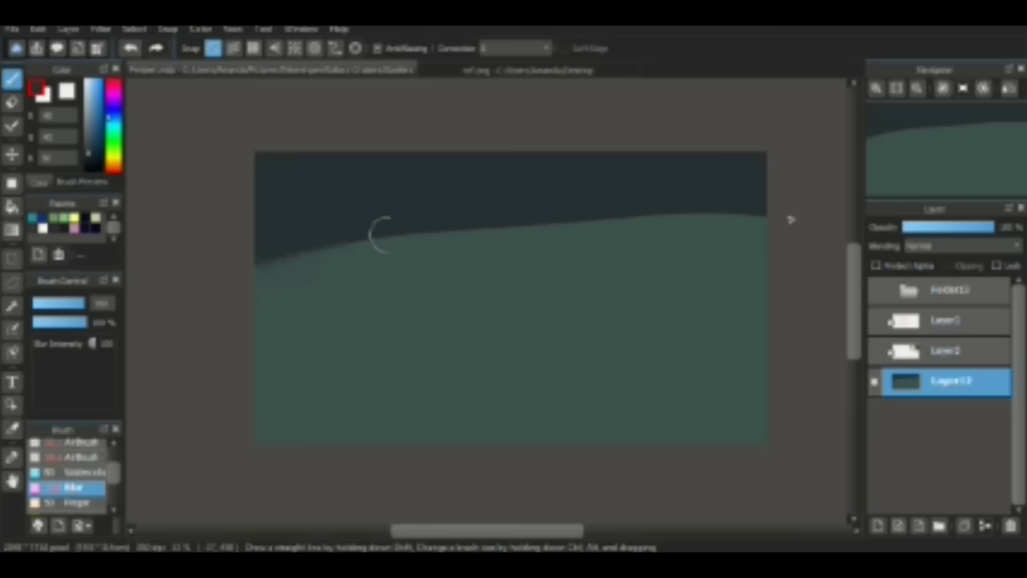
Step: Airbrush the dark blue-grey into the green at low opacity as a soft gradient, and show Folder13 again
{"action": "left_click", "coordinate": [80, 446]}
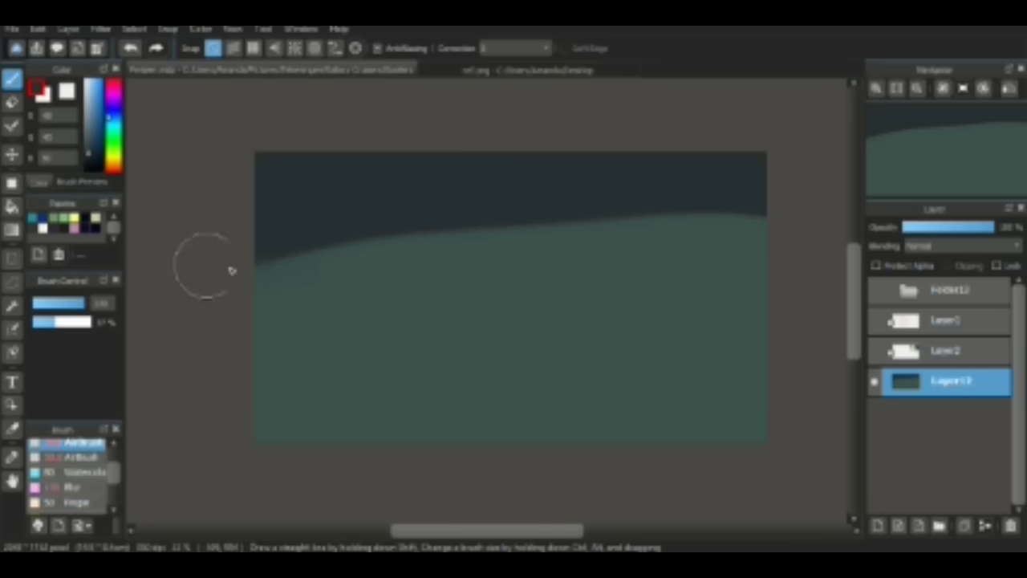
{"action": "mouse_move", "coordinate": [232, 271]}
{"action": "left_mouse_down"}
{"action": "mouse_move", "coordinate": [804, 214]}
{"action": "mouse_move", "coordinate": [383, 241]}
{"action": "mouse_move", "coordinate": [238, 284]}
{"action": "mouse_move", "coordinate": [245, 303]}
{"action": "left_mouse_up"}
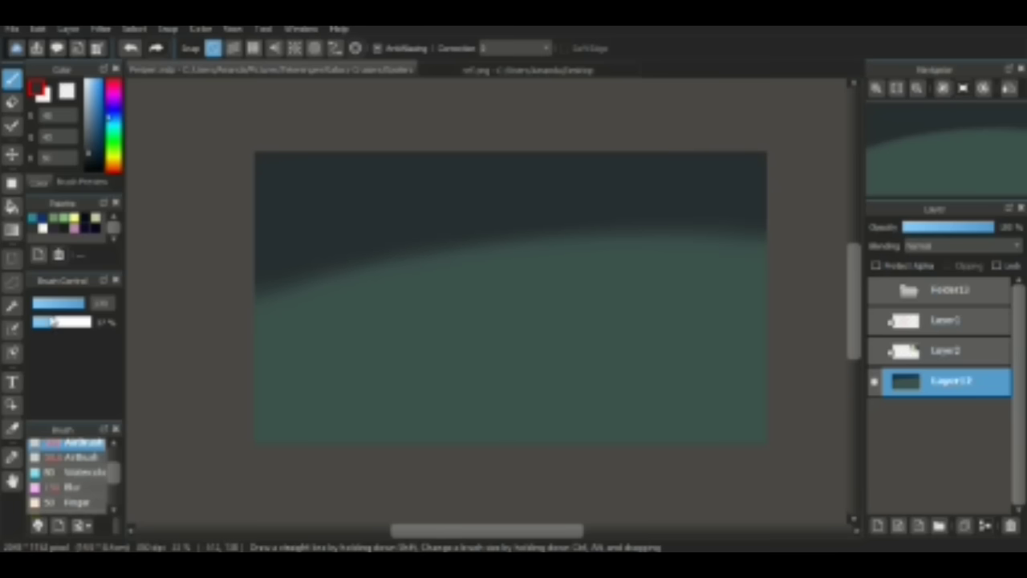
{"action": "mouse_move", "coordinate": [486, 300]}
{"action": "left_mouse_down"}
{"action": "mouse_move", "coordinate": [813, 256]}
{"action": "mouse_move", "coordinate": [458, 248]}
{"action": "mouse_move", "coordinate": [708, 221]}
{"action": "left_mouse_up"}
{"action": "left_click", "coordinate": [874, 291]}
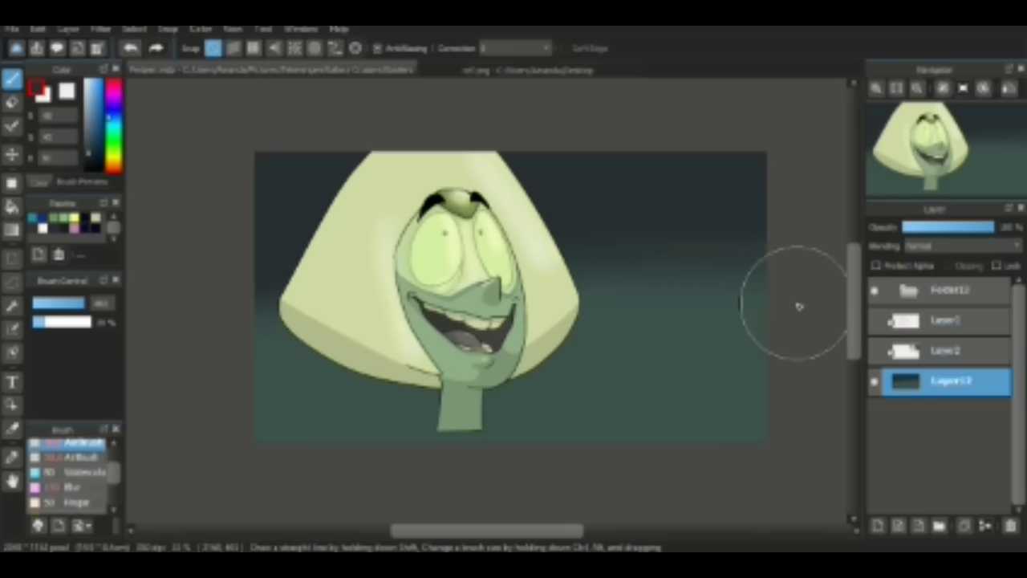
Step: Add a new layer above Folder13 and fill a thin black letterbox bar along the canvas's lower edge
{"action": "key", "text": "ctrl+shift+n"}
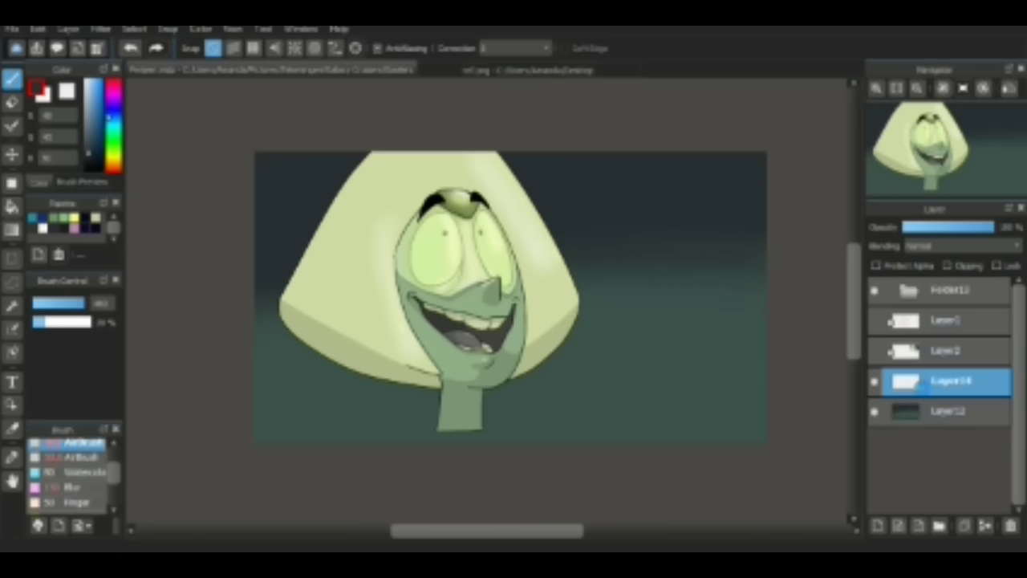
{"action": "left_click_drag", "start_coordinate": [946, 380], "coordinate": [947, 288]}
{"action": "left_click", "coordinate": [779, 366]}
{"action": "key", "text": "m"}
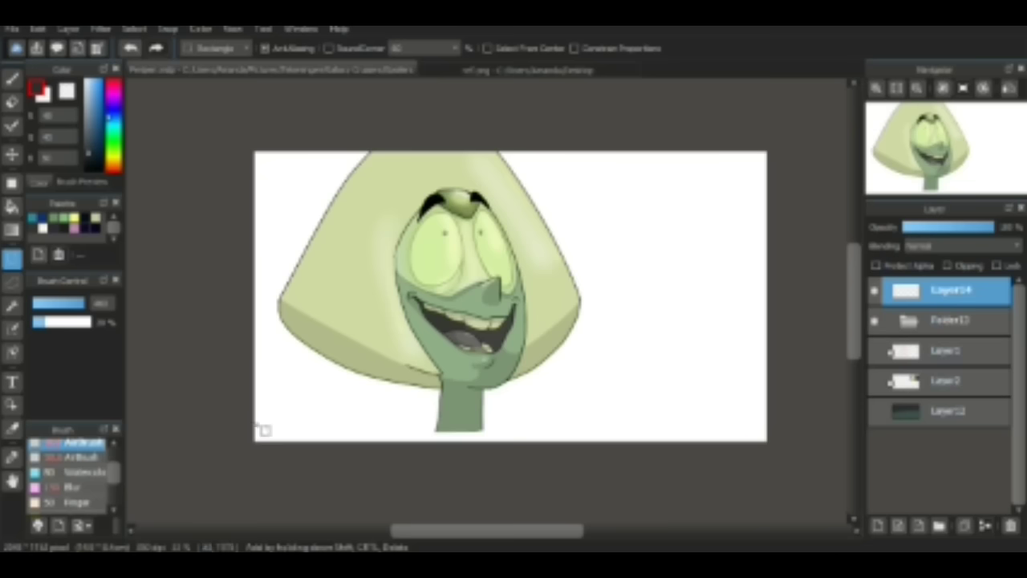
{"action": "left_click_drag", "start_coordinate": [255, 419], "coordinate": [793, 454]}
{"action": "key", "text": "g"}
{"action": "left_click", "coordinate": [353, 426]}
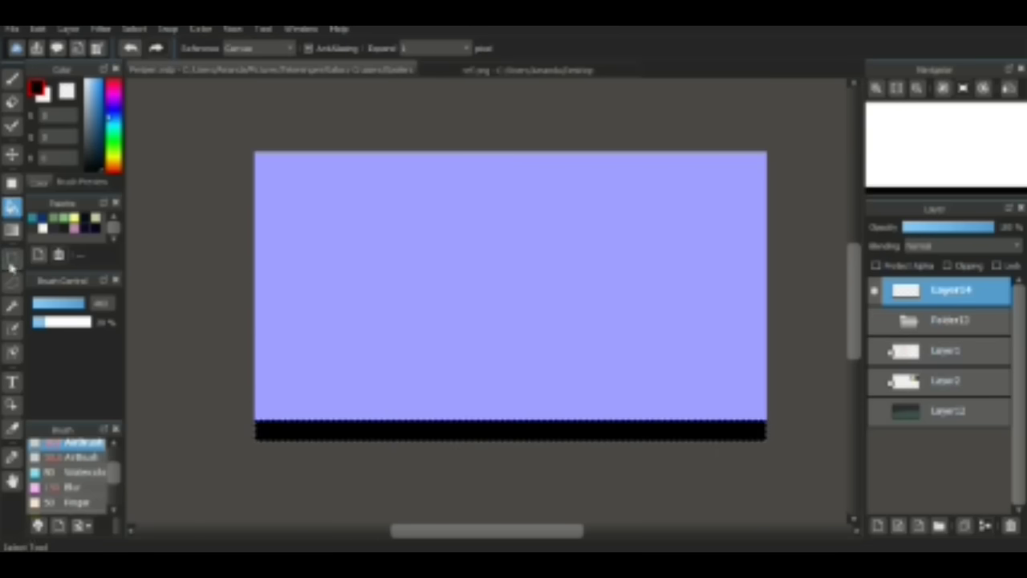
Step: Fill a matching black bar along the canvas's upper edge, show the character and background again, and clear the selection
{"action": "left_click", "coordinate": [11, 265]}
{"action": "left_click_drag", "start_coordinate": [233, 142], "coordinate": [781, 174]}
{"action": "key", "text": "g"}
{"action": "left_click", "coordinate": [376, 153]}
{"action": "left_click", "coordinate": [873, 320]}
{"action": "left_click", "coordinate": [874, 411]}
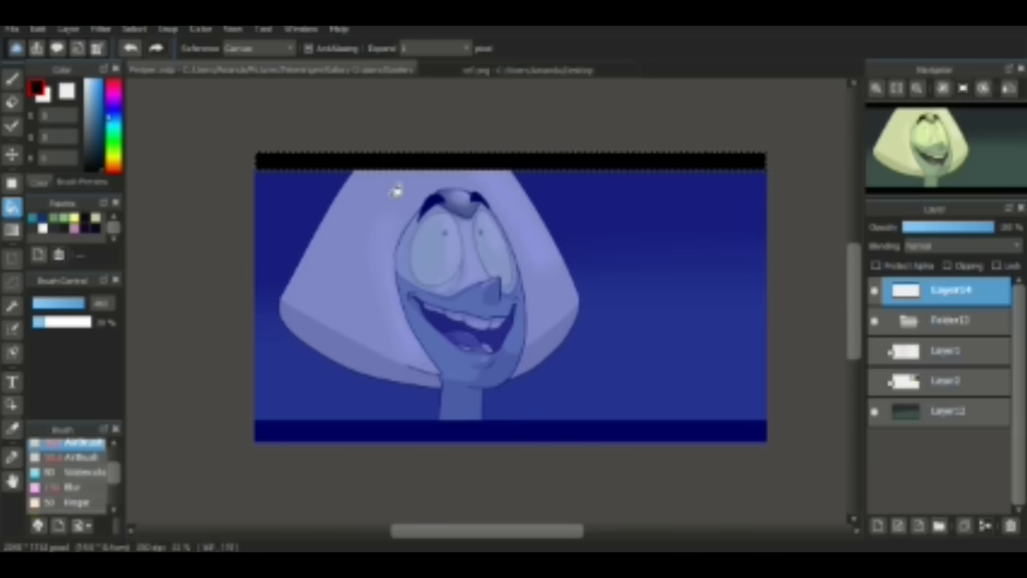
{"action": "key", "text": "ctrl+d"}
Step: Duplicate the line art in Layer4 inside Folder13, keeping the upper copy selected
{"action": "left_click", "coordinate": [889, 320]}
{"action": "scroll", "coordinate": [946, 361], "scroll_direction": "down", "scroll_amount": 3}
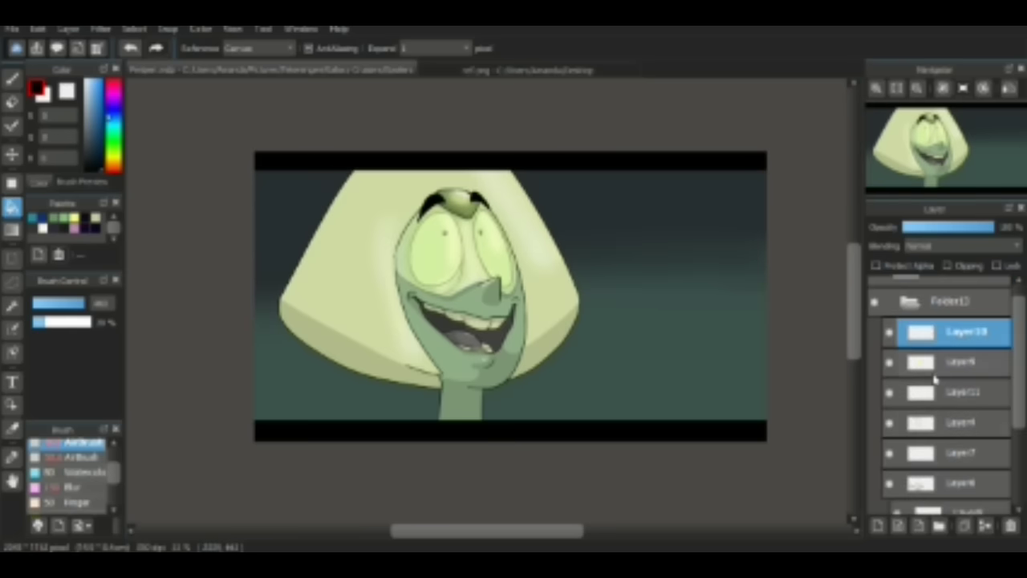
{"action": "left_click", "coordinate": [959, 385]}
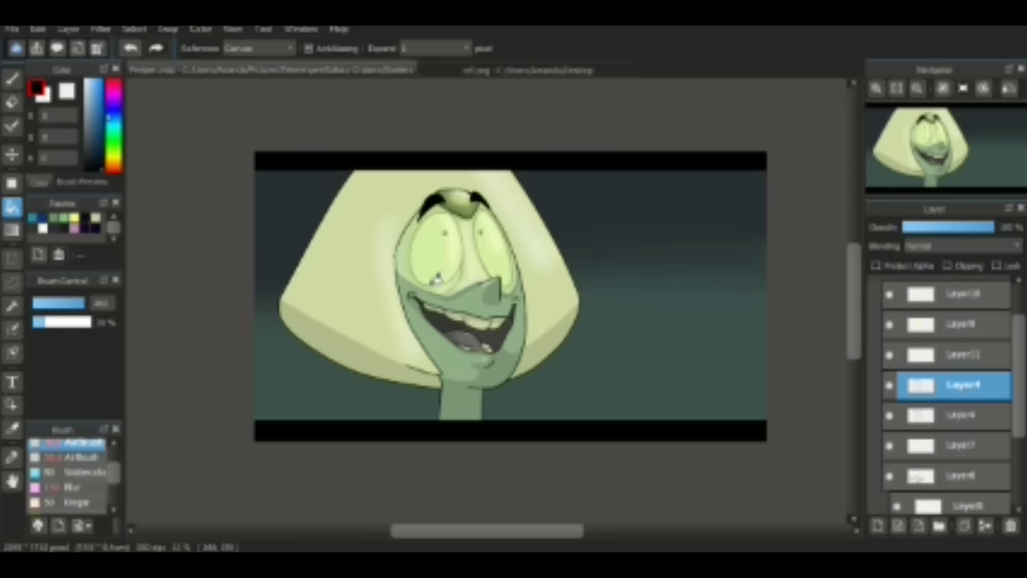
{"action": "scroll", "coordinate": [378, 326], "scroll_direction": "up", "scroll_amount": 4}
{"action": "scroll", "coordinate": [511, 137], "scroll_direction": "down", "scroll_amount": 4}
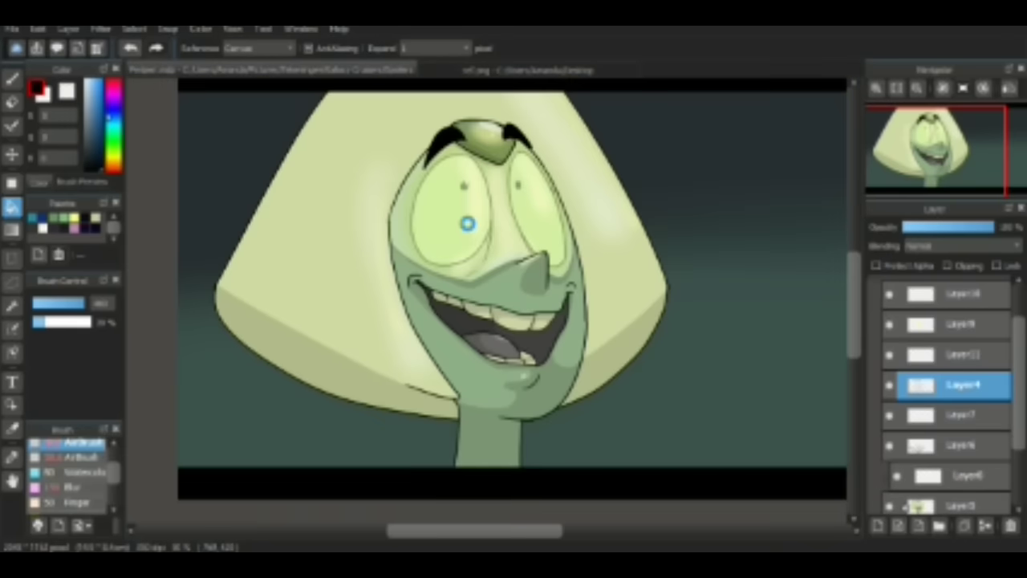
{"action": "key", "text": "b"}
{"action": "scroll", "coordinate": [200, 313], "scroll_direction": "up", "scroll_amount": 4}
{"action": "left_click", "coordinate": [72, 486]}
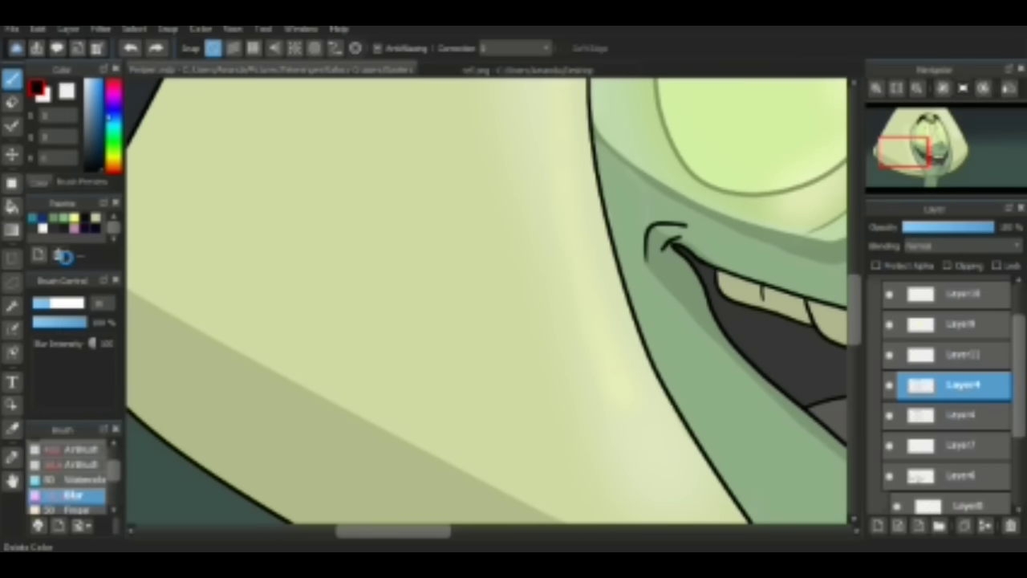
{"action": "scroll", "coordinate": [481, 305], "scroll_direction": "down", "scroll_amount": 3}
Step: Soften the upper copy of Layer4 with a low-value Gaussian Blur to give the outlines a subtle dark halo
{"action": "left_click", "coordinate": [100, 29]}
{"action": "left_click", "coordinate": [160, 86]}
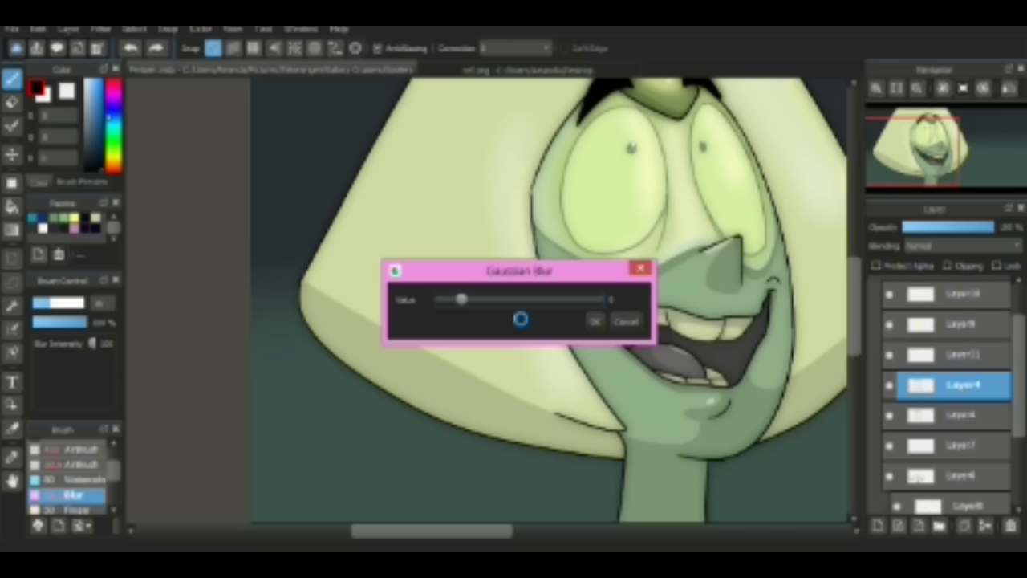
{"action": "left_click", "coordinate": [594, 321]}
{"action": "scroll", "coordinate": [590, 328], "scroll_direction": "down", "scroll_amount": 3}
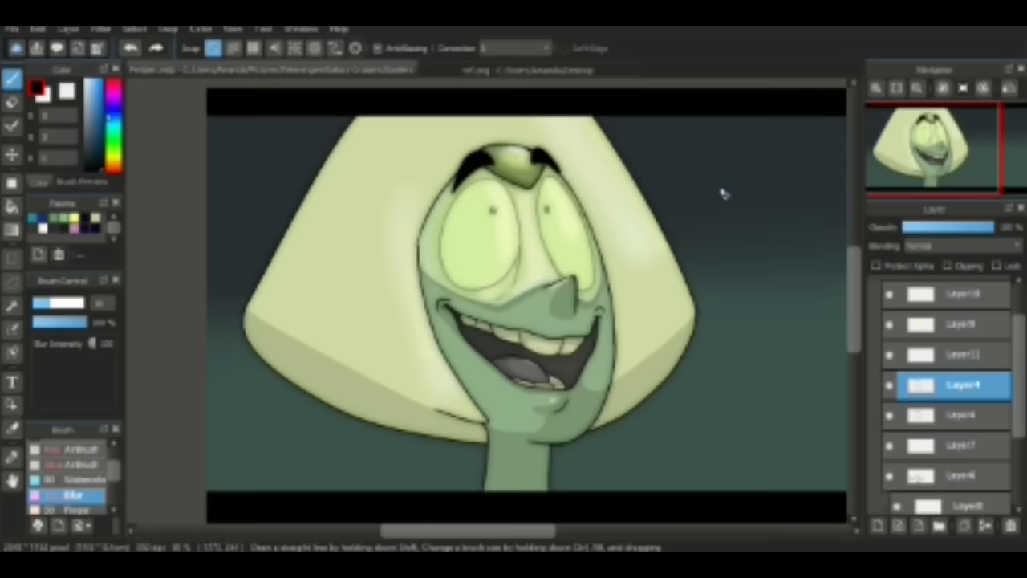
{"action": "left_click", "coordinate": [100, 29]}
{"action": "left_click", "coordinate": [160, 87]}
{"action": "left_click_drag", "start_coordinate": [441, 301], "coordinate": [449, 300]}
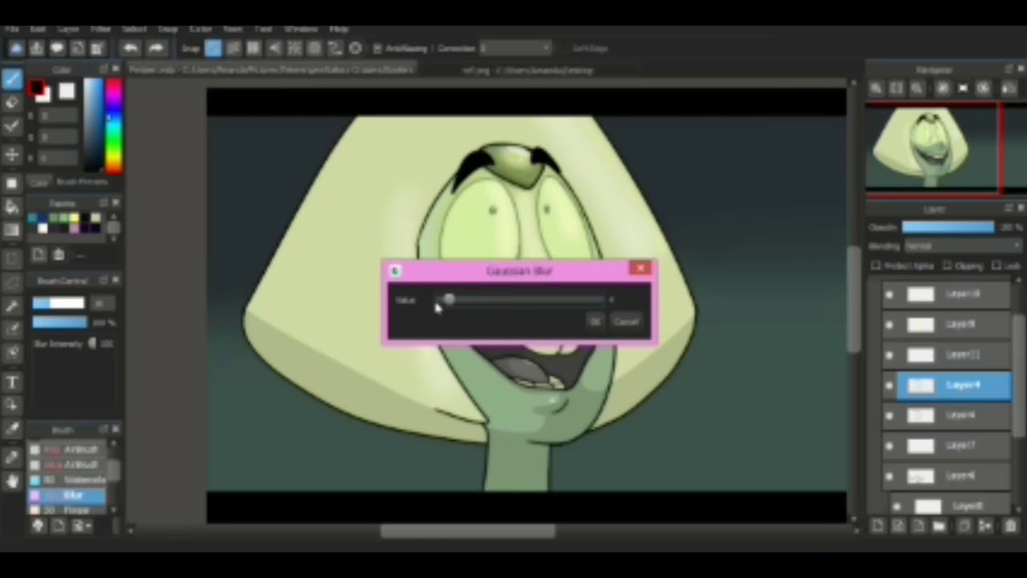
{"action": "left_click", "coordinate": [594, 321]}
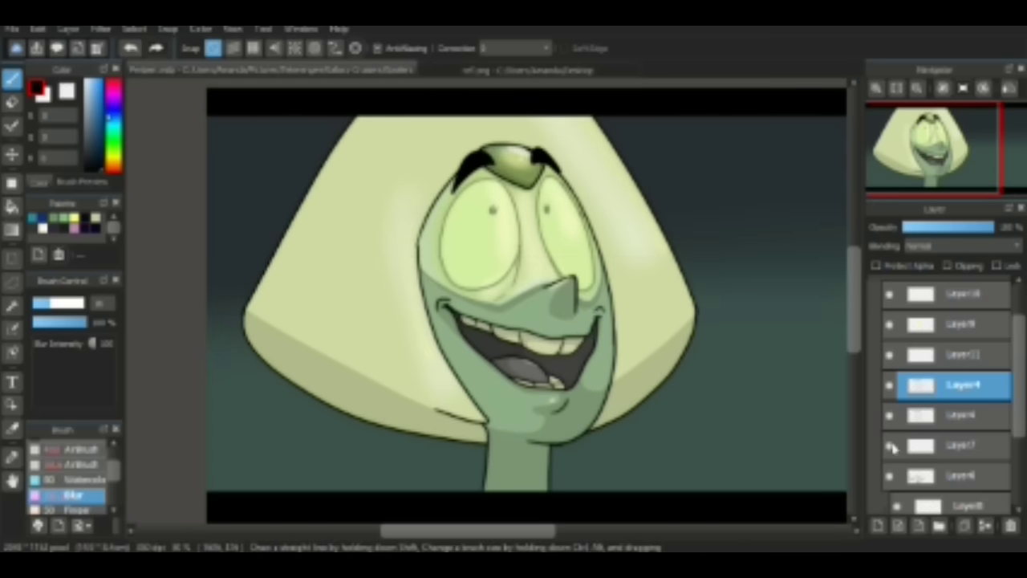
Step: Select the Multiply shading layer Layer6, choose the AirBrush, and clip the layer to the character colours below
{"action": "scroll", "coordinate": [938, 361], "scroll_direction": "down", "scroll_amount": 3}
{"action": "left_click", "coordinate": [914, 351]}
{"action": "left_click", "coordinate": [919, 381]}
{"action": "scroll", "coordinate": [149, 357], "scroll_direction": "up", "scroll_amount": 3}
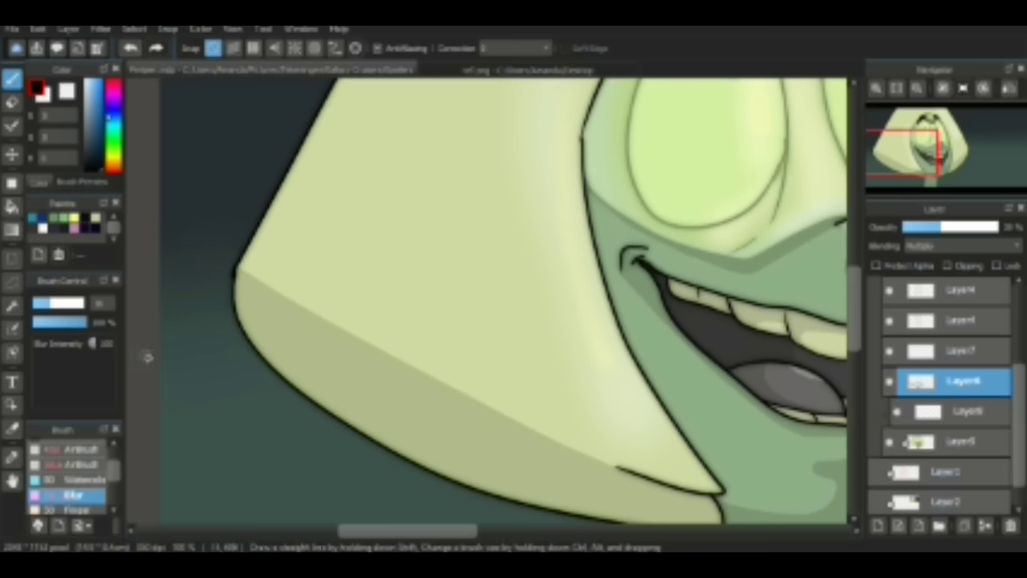
{"action": "left_click_drag", "start_coordinate": [770, 333], "coordinate": [273, 332]}
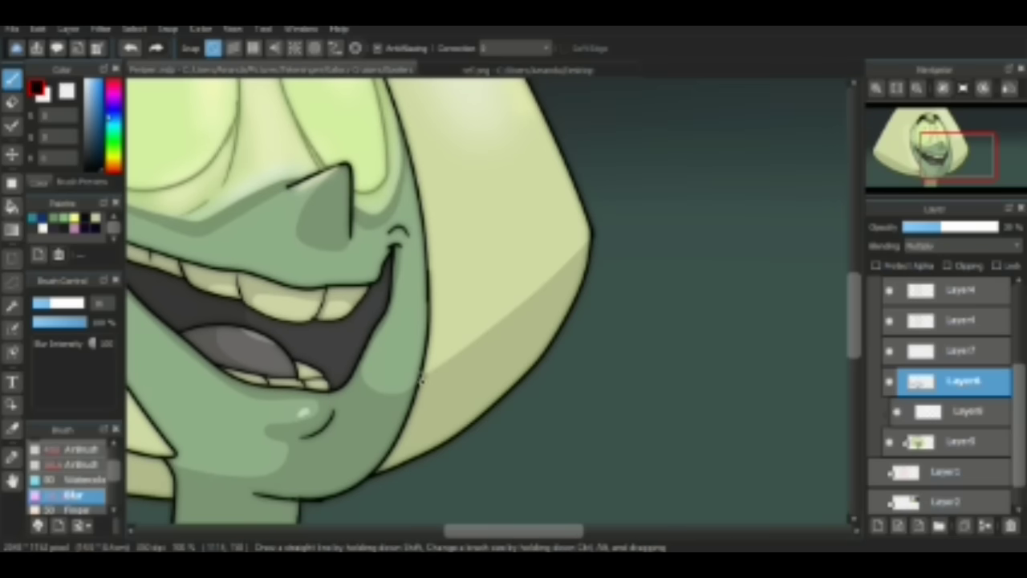
{"action": "left_click_drag", "start_coordinate": [328, 268], "coordinate": [446, 233]}
{"action": "left_click_drag", "start_coordinate": [421, 285], "coordinate": [626, 265]}
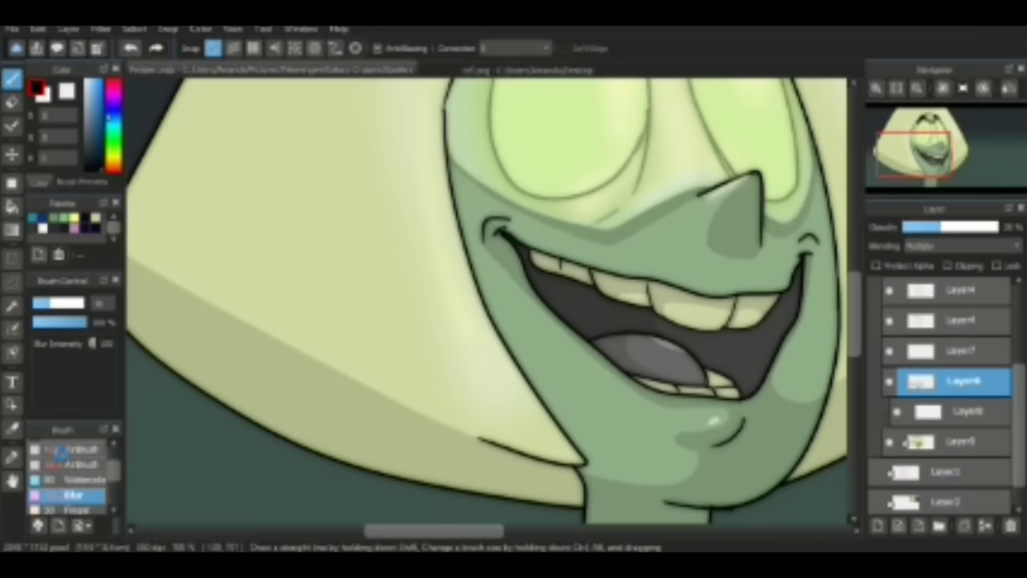
{"action": "left_click", "coordinate": [72, 449]}
{"action": "left_click_drag", "start_coordinate": [380, 337], "coordinate": [493, 337]}
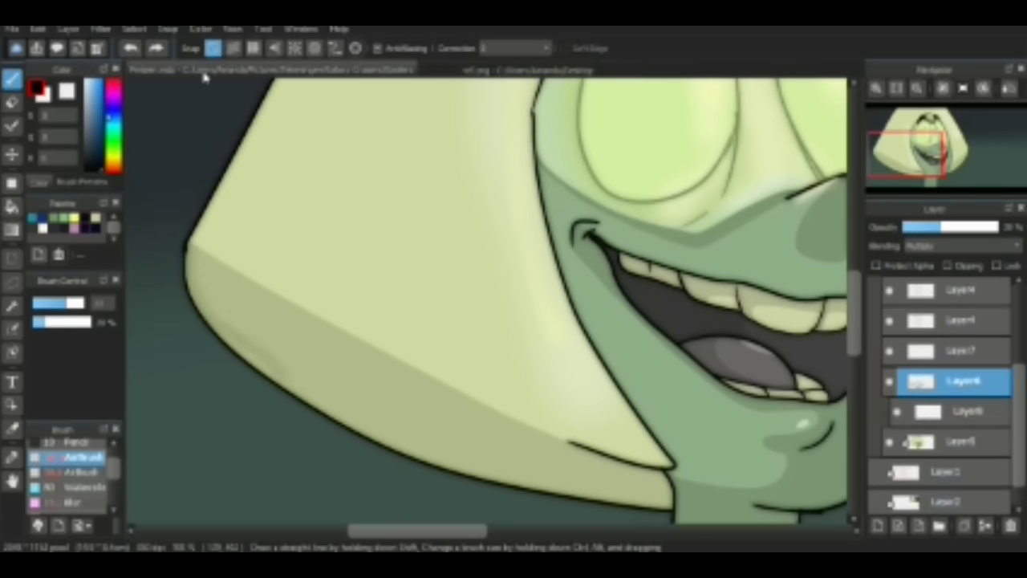
{"action": "left_click", "coordinate": [947, 264]}
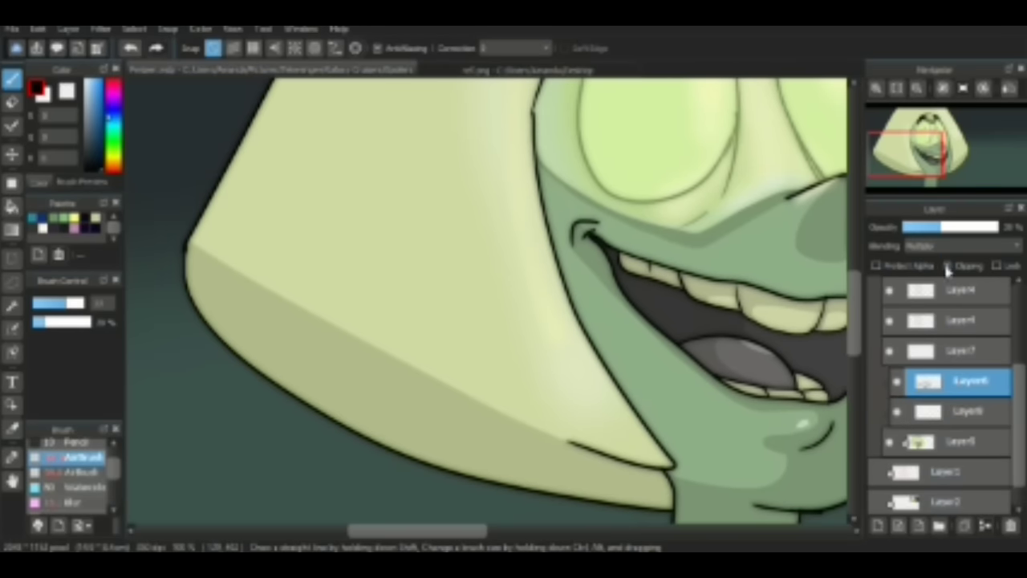
Step: Airbrush soft, low-opacity shadows on Layer6 along the lower edge of the hair and on the nose
{"action": "scroll", "coordinate": [591, 367], "scroll_direction": "right", "scroll_amount": 5}
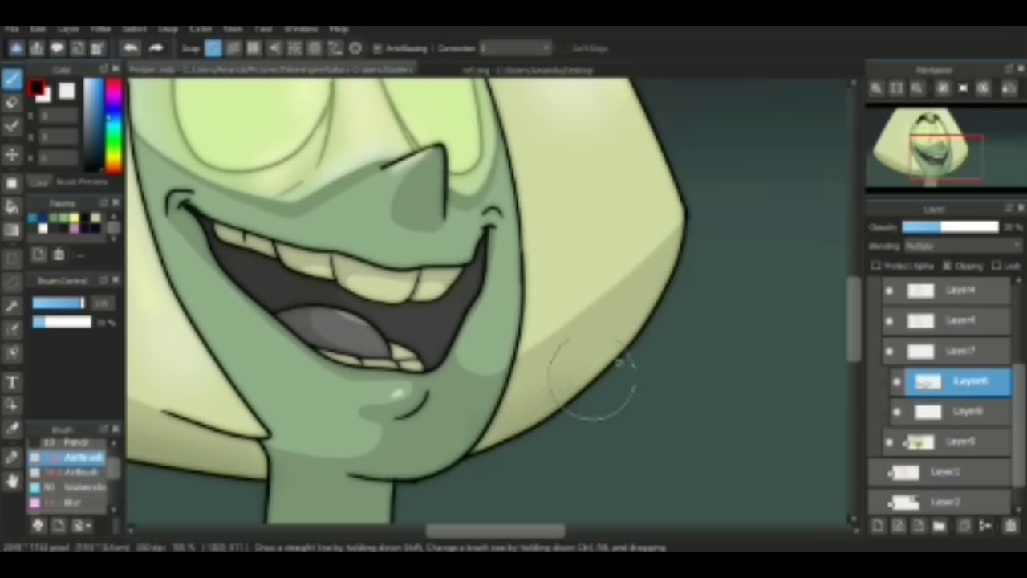
{"action": "scroll", "coordinate": [481, 336], "scroll_direction": "down", "scroll_amount": 5}
{"action": "left_click_drag", "start_coordinate": [506, 361], "coordinate": [355, 356]}
{"action": "scroll", "coordinate": [458, 241], "scroll_direction": "up", "scroll_amount": 8}
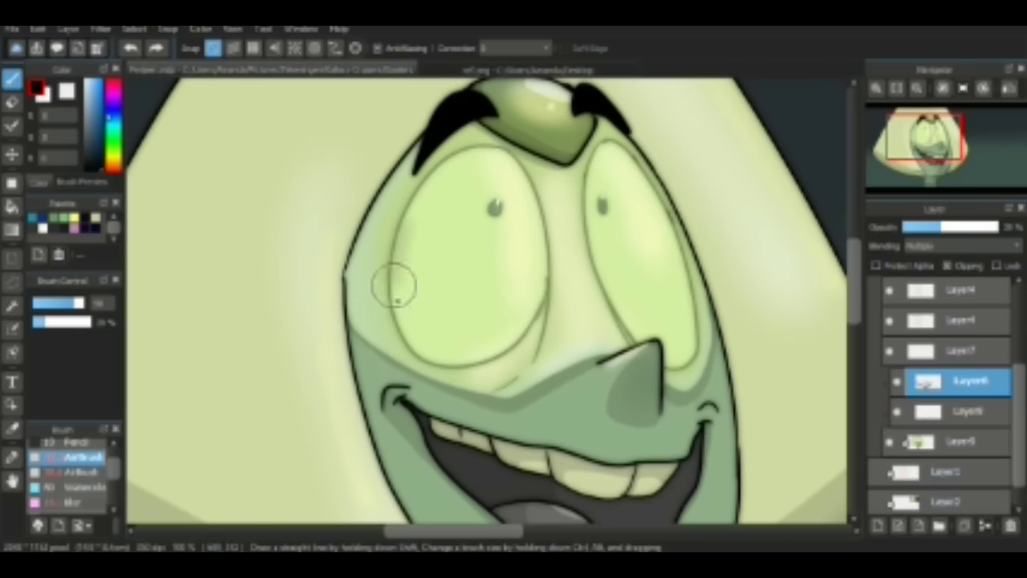
Step: Airbrush soft shading inside the lower rim of the larger eye, redoing the first stroke, and switch to the Eraser
{"action": "mouse_move", "coordinate": [394, 284]}
{"action": "left_mouse_down"}
{"action": "mouse_move", "coordinate": [420, 342]}
{"action": "mouse_move", "coordinate": [531, 332]}
{"action": "left_mouse_up"}
{"action": "key", "text": "ctrl+z"}
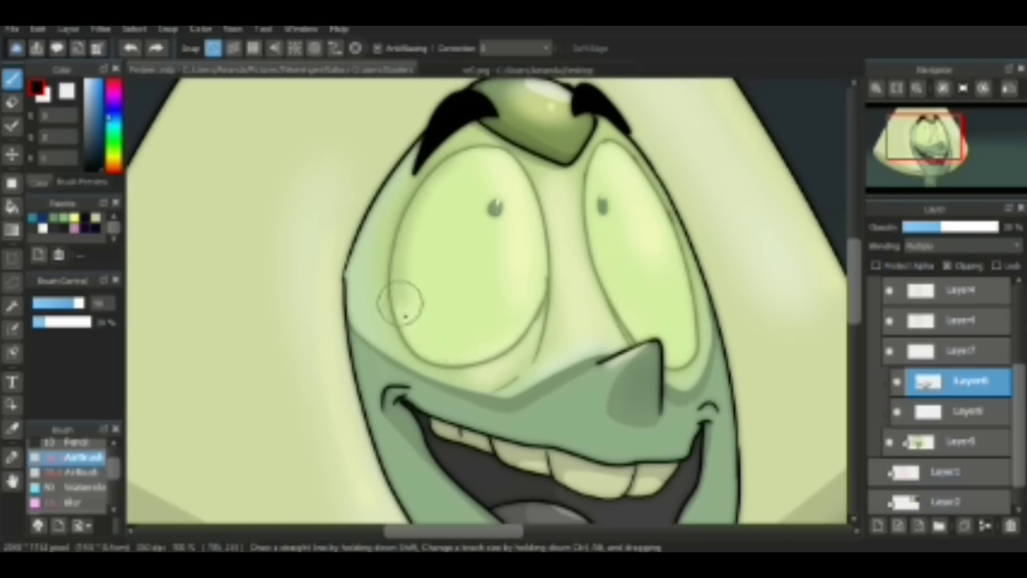
{"action": "key", "text": "e"}
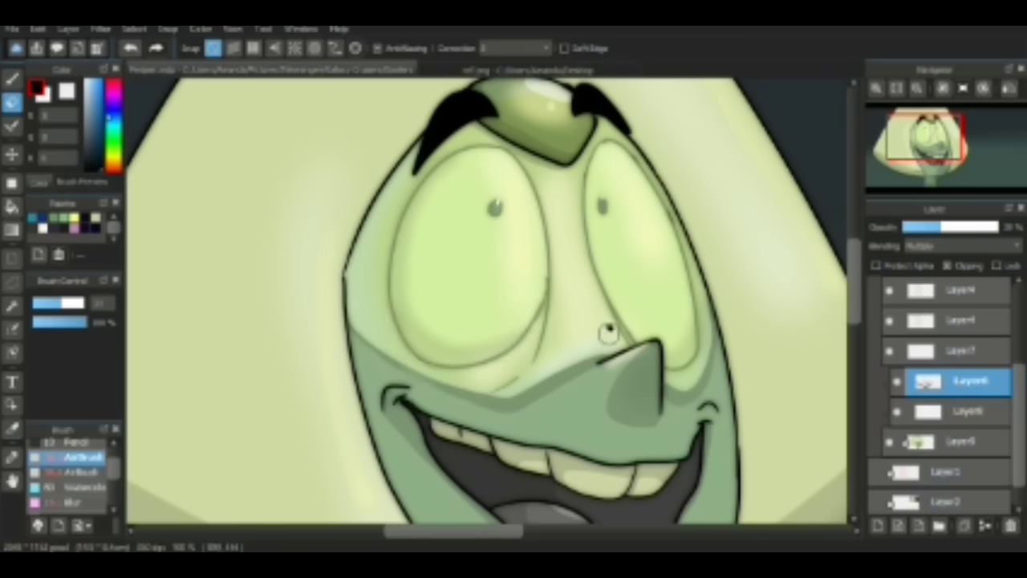
{"action": "left_click_drag", "start_coordinate": [772, 270], "coordinate": [674, 274]}
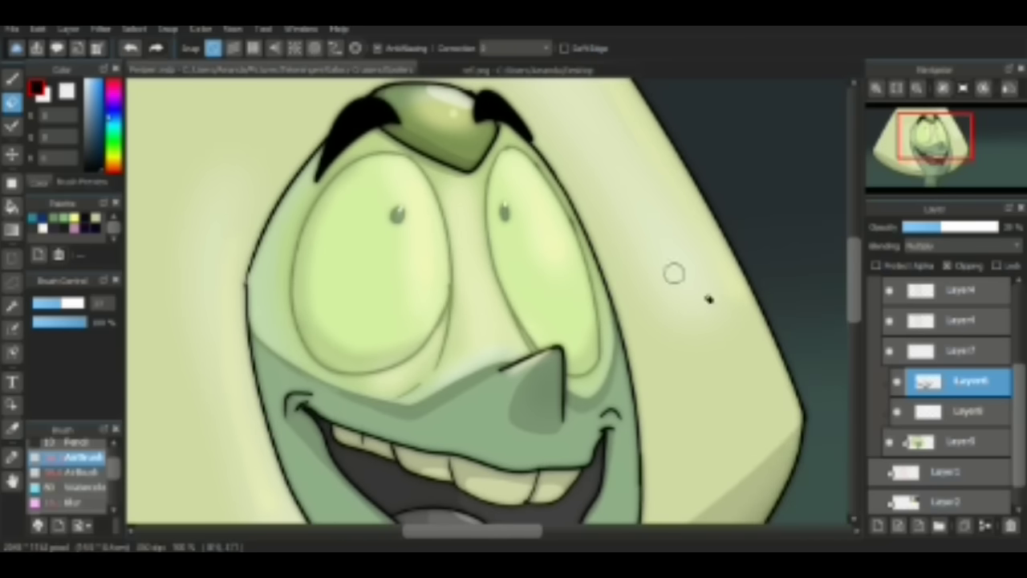
Step: Select the lower copy of Layer4 and touch up the dark streaks in the eye outlines with a thin grey-green Pen
{"action": "left_click", "coordinate": [889, 320]}
{"action": "scroll", "coordinate": [566, 268], "scroll_direction": "up", "scroll_amount": 5}
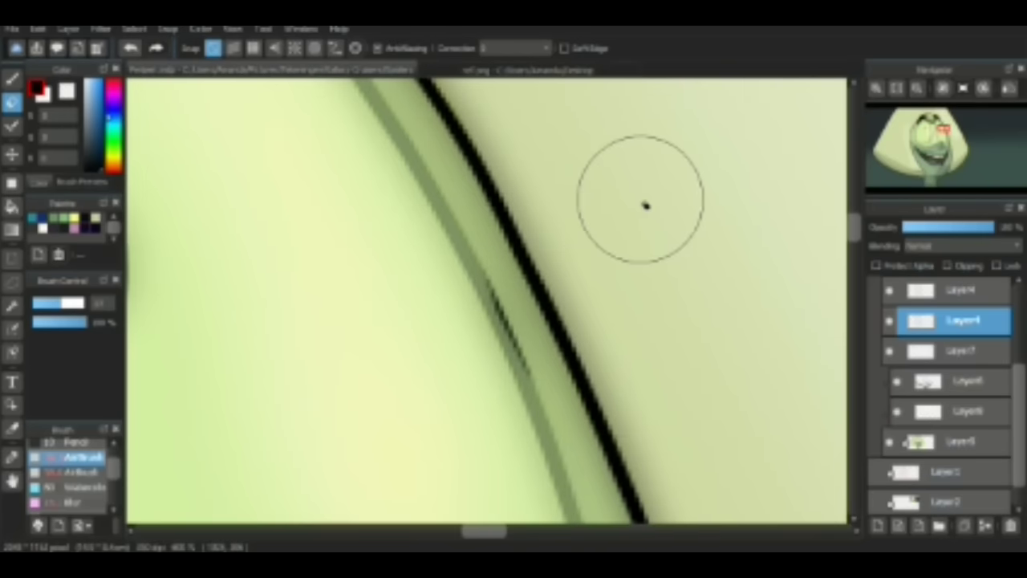
{"action": "scroll", "coordinate": [639, 200], "scroll_direction": "down", "scroll_amount": 5}
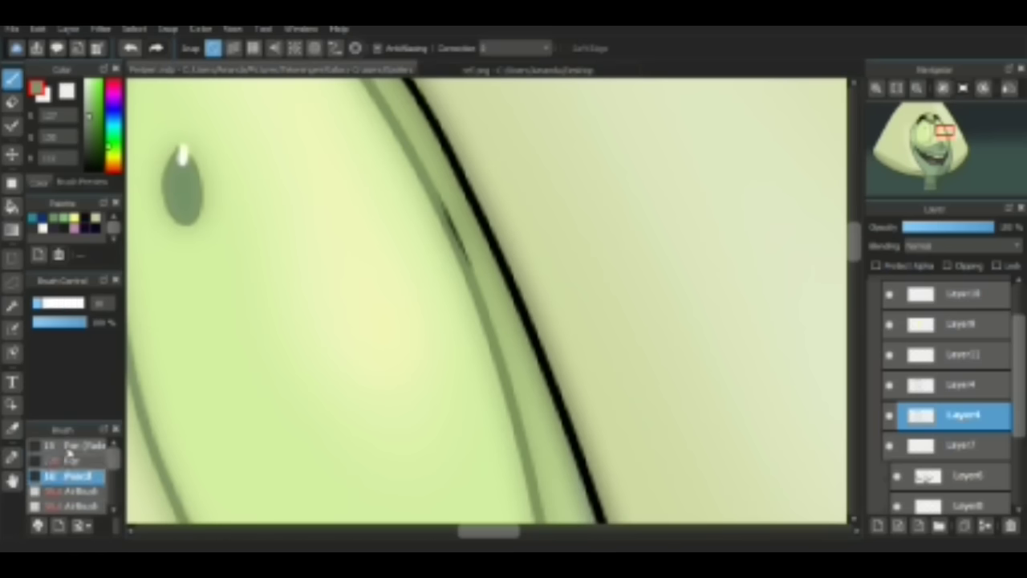
{"action": "scroll", "coordinate": [441, 210], "scroll_direction": "up", "scroll_amount": 5}
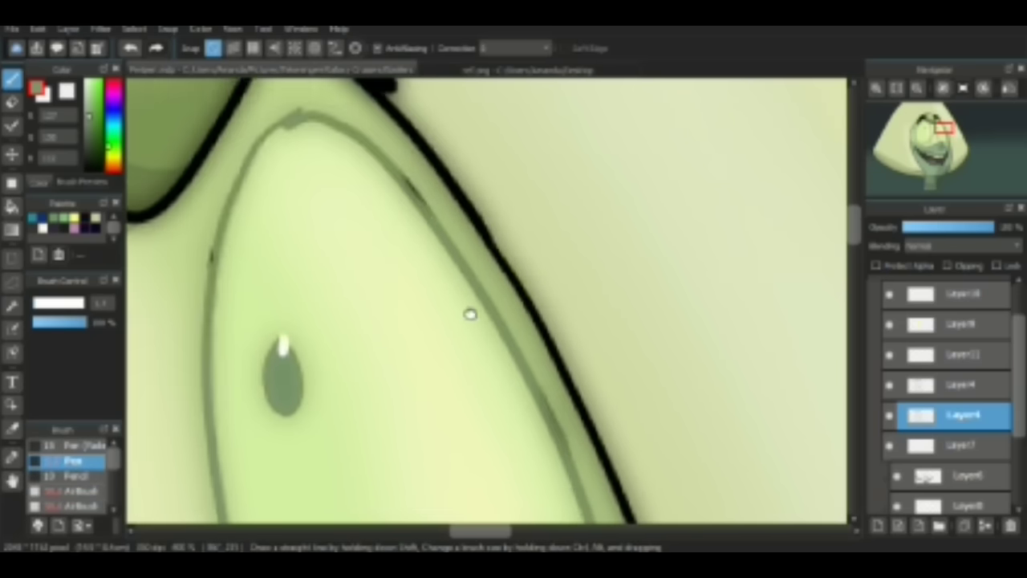
{"action": "scroll", "coordinate": [227, 295], "scroll_direction": "down", "scroll_amount": 5}
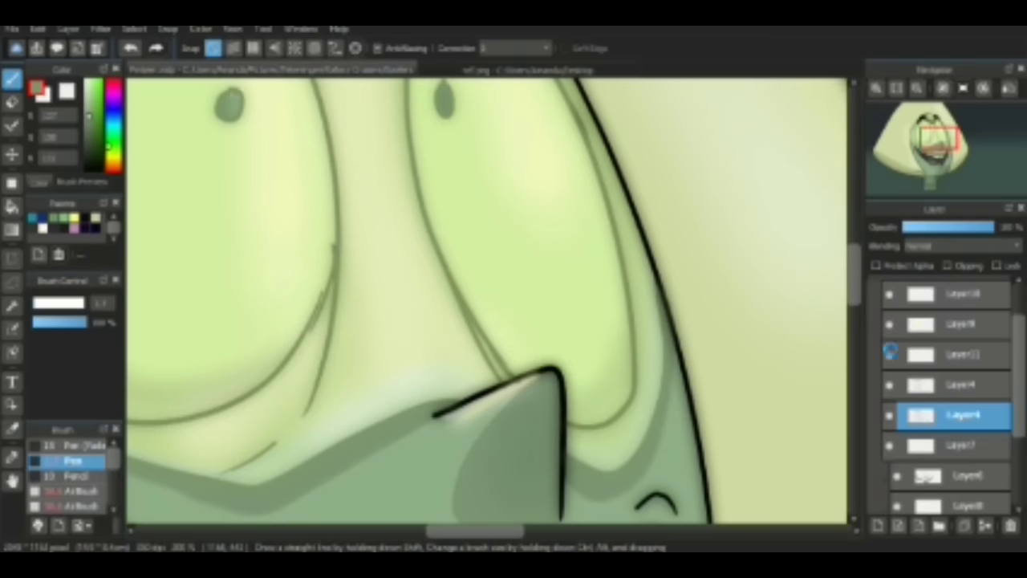
Step: Select Layer10 in Folder13 and switch to the Eraser
{"action": "scroll", "coordinate": [947, 353], "scroll_direction": "up", "scroll_amount": 1}
{"action": "left_click", "coordinate": [955, 331]}
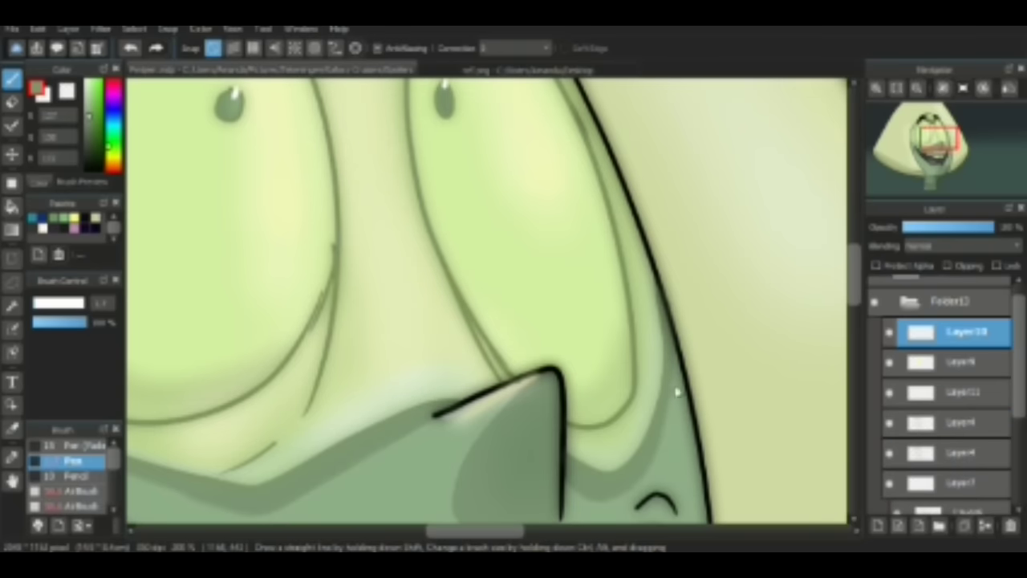
{"action": "key", "text": "e"}
{"action": "scroll", "coordinate": [591, 168], "scroll_direction": "down", "scroll_amount": 5}
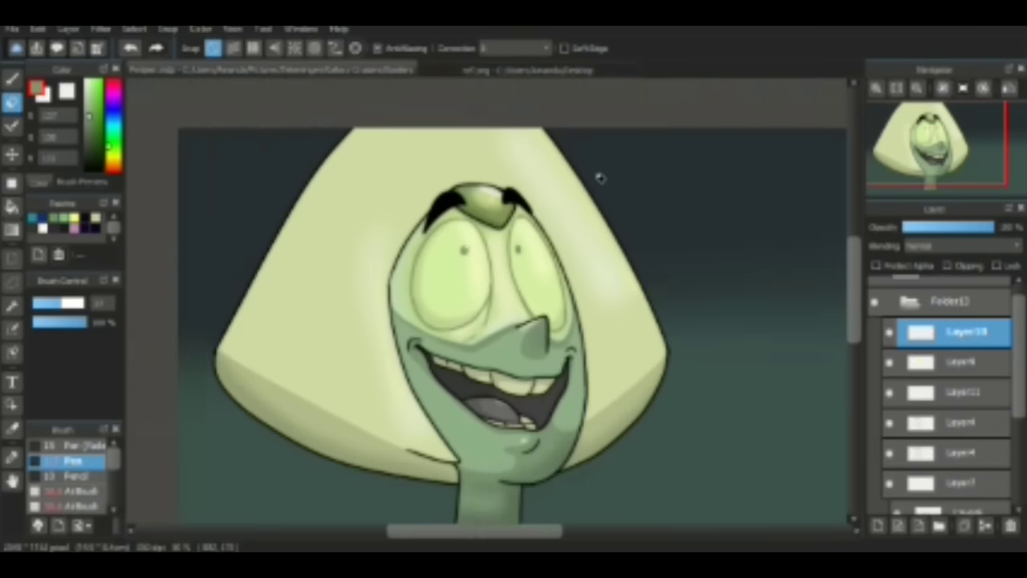